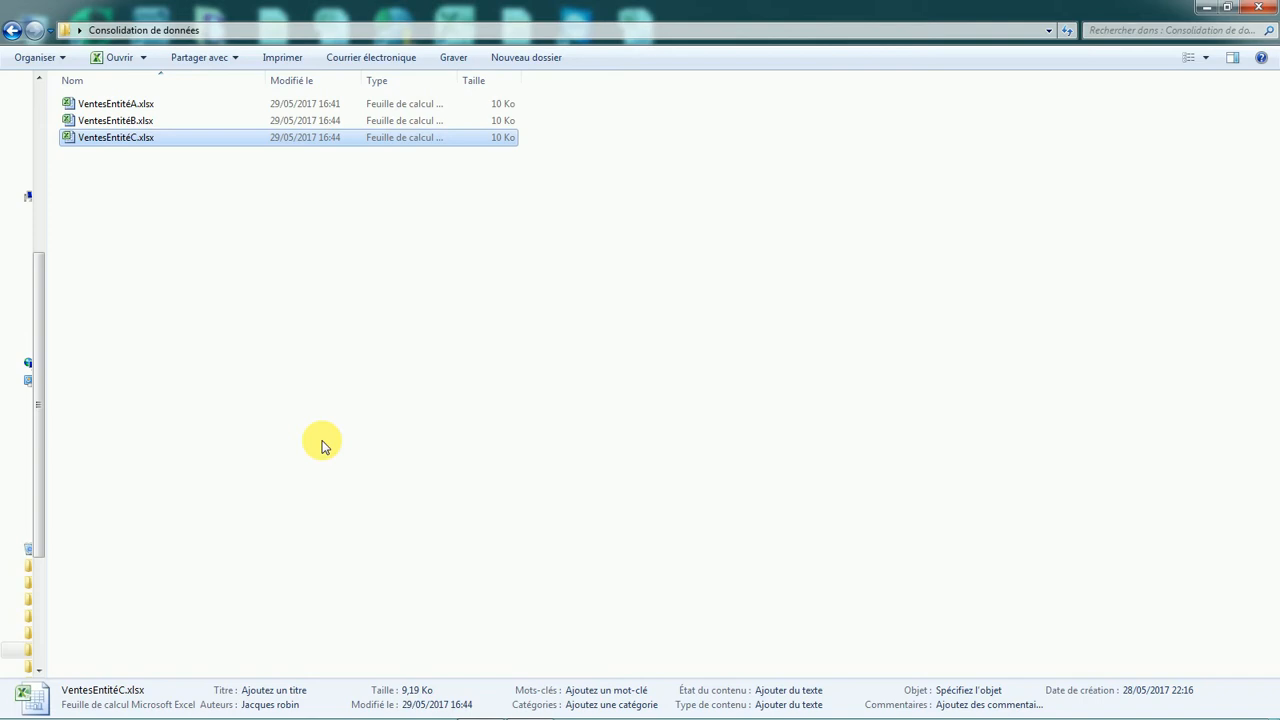
Examine the monthly sales tables in VentesEntitéA.xlsx and VentesEntitéB.xlsx, closing each workbook after viewing it.
left_click(293, 385)
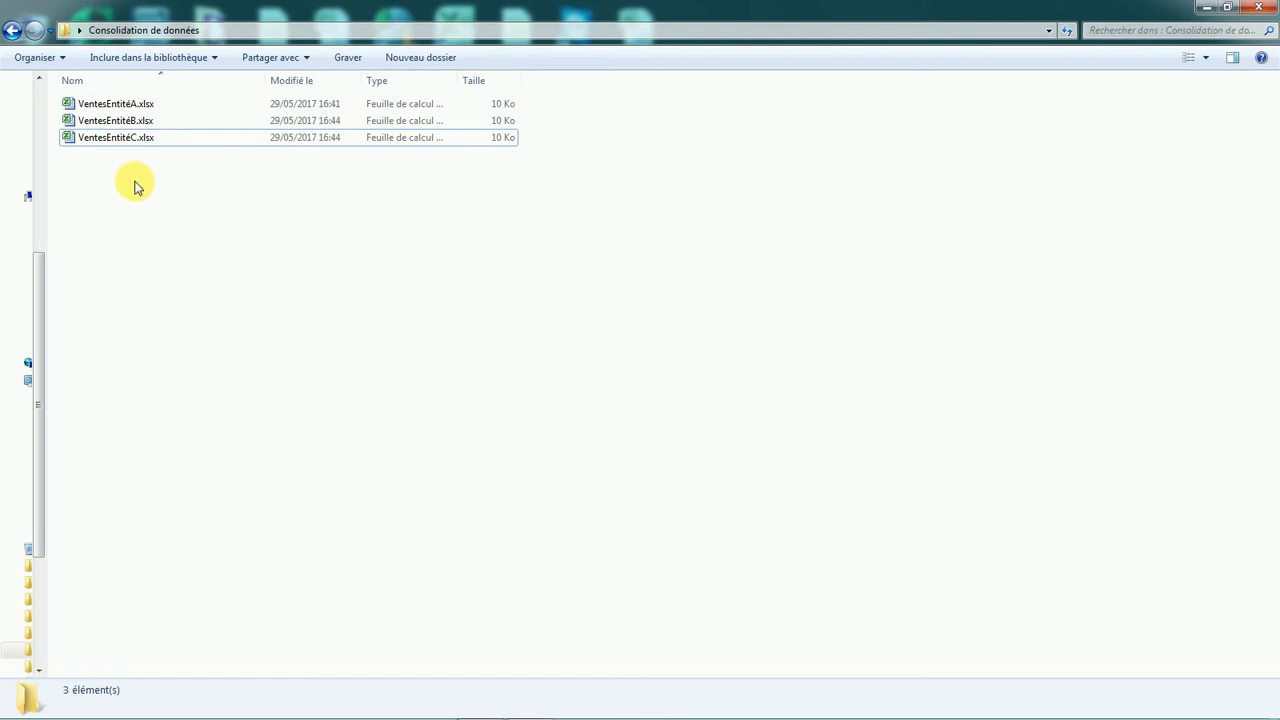
double_click(128, 108)
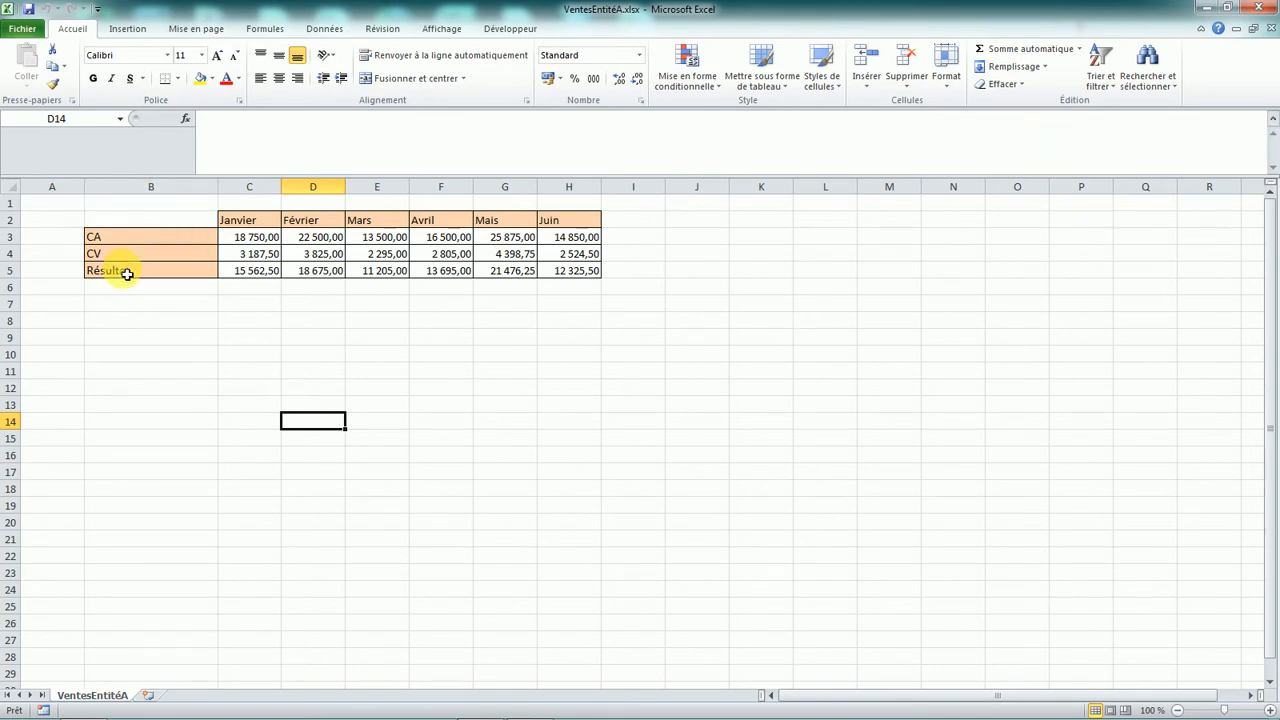
left_click(1257, 8)
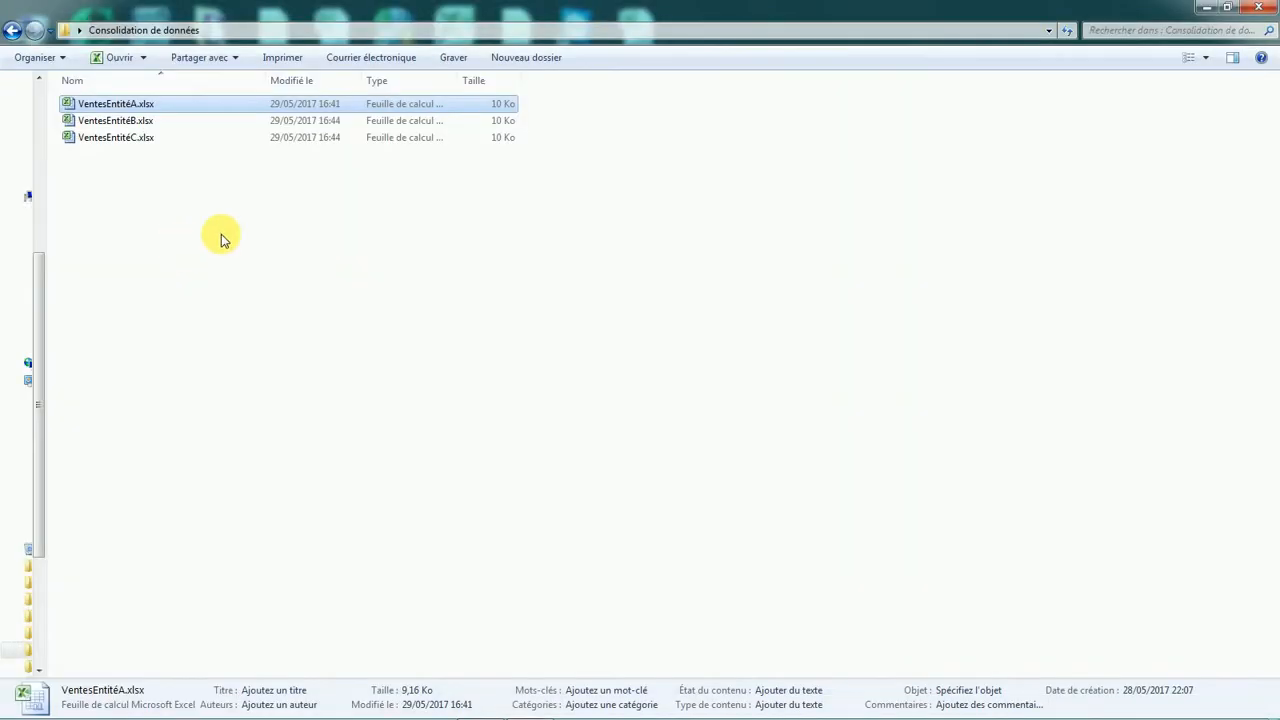
double_click(120, 121)
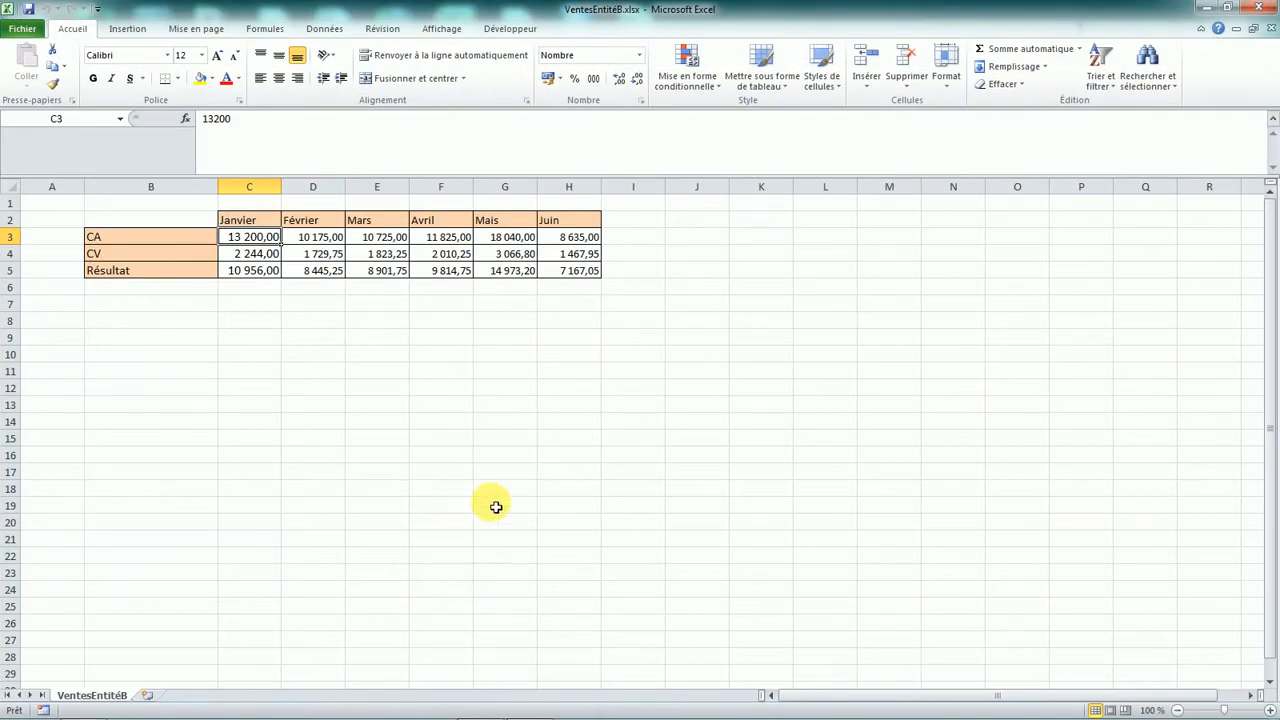
left_click(314, 355)
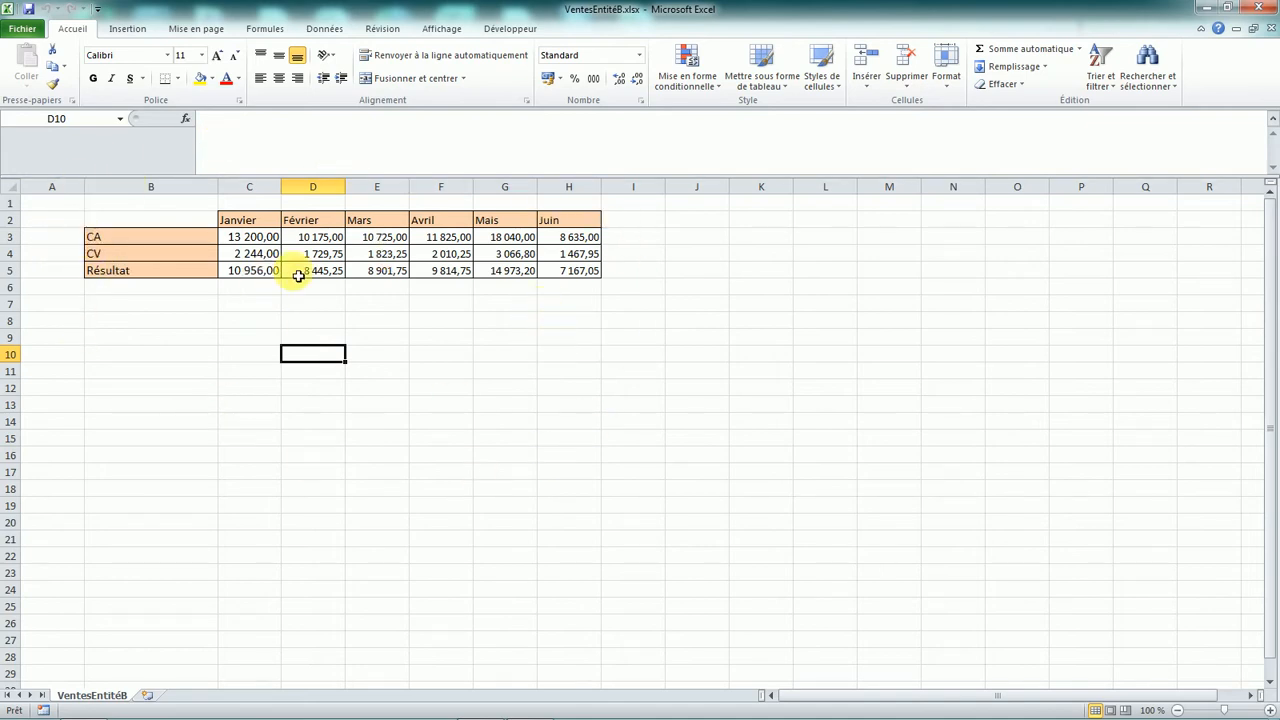
left_click(1274, 11)
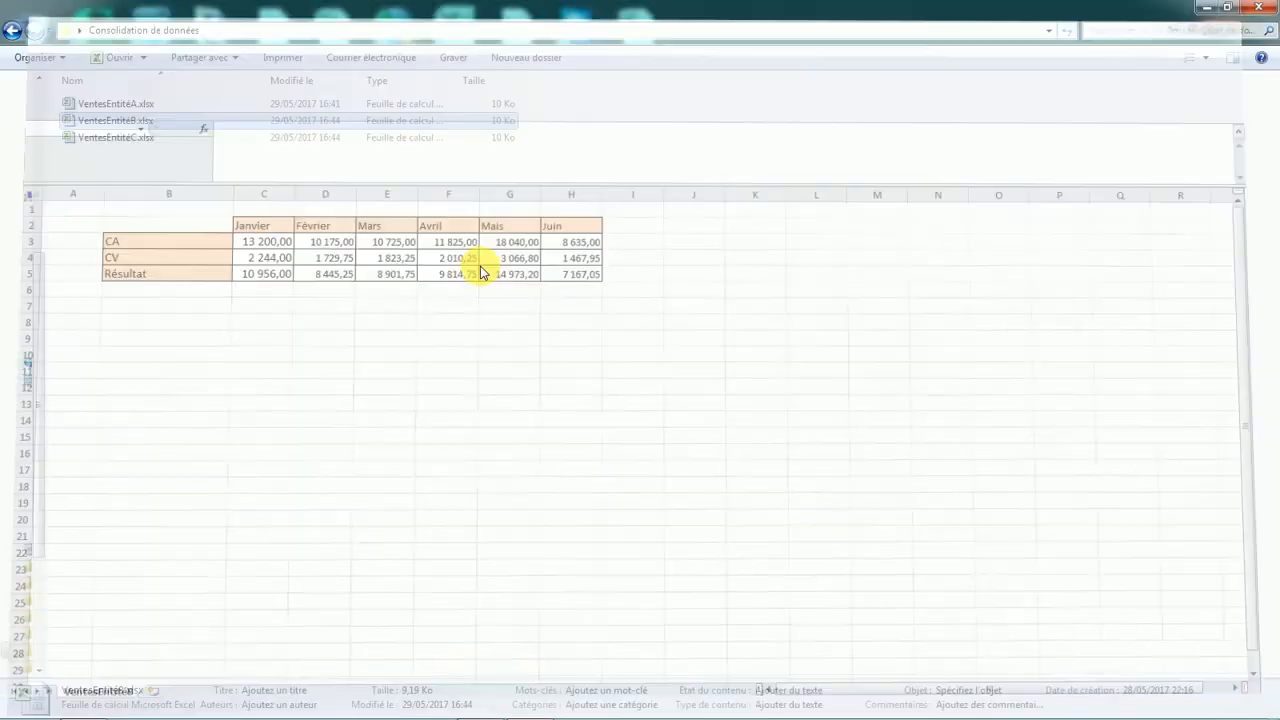
left_click(260, 256)
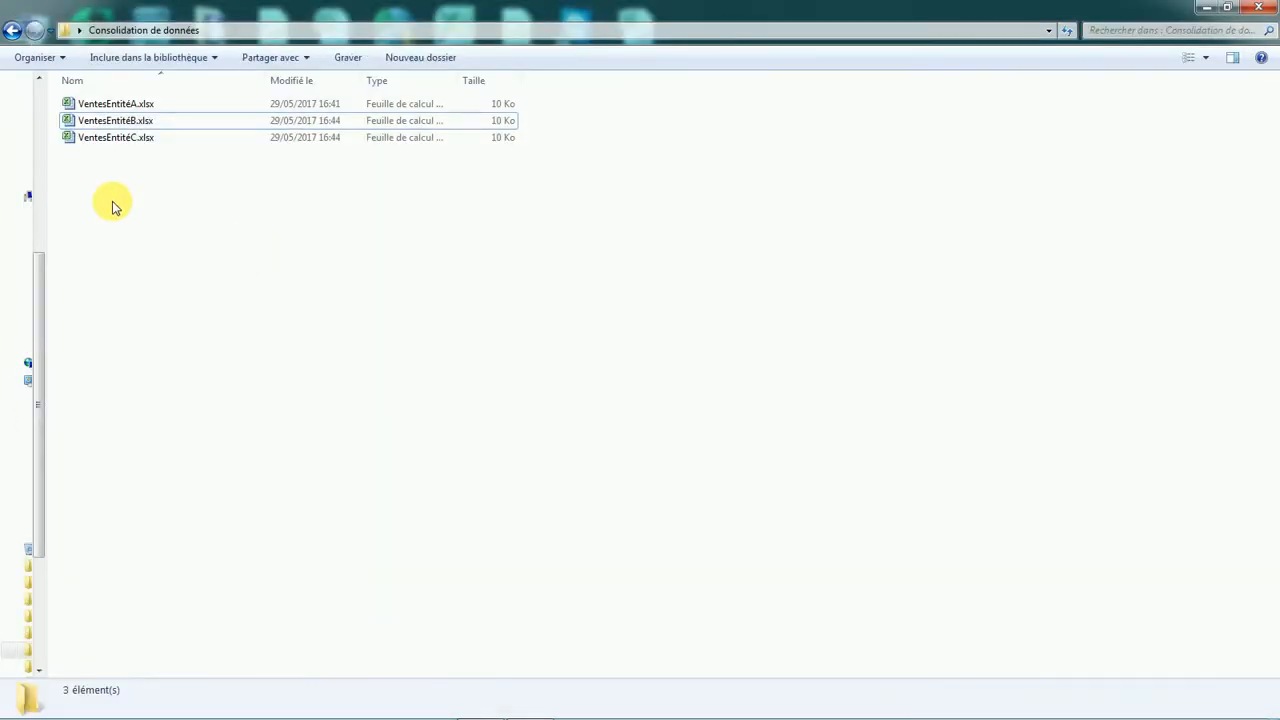
Duplicate VentesEntitéA.xlsx in the same folder and rename the copy VentesGlobales.xlsx.
left_click(115, 104)
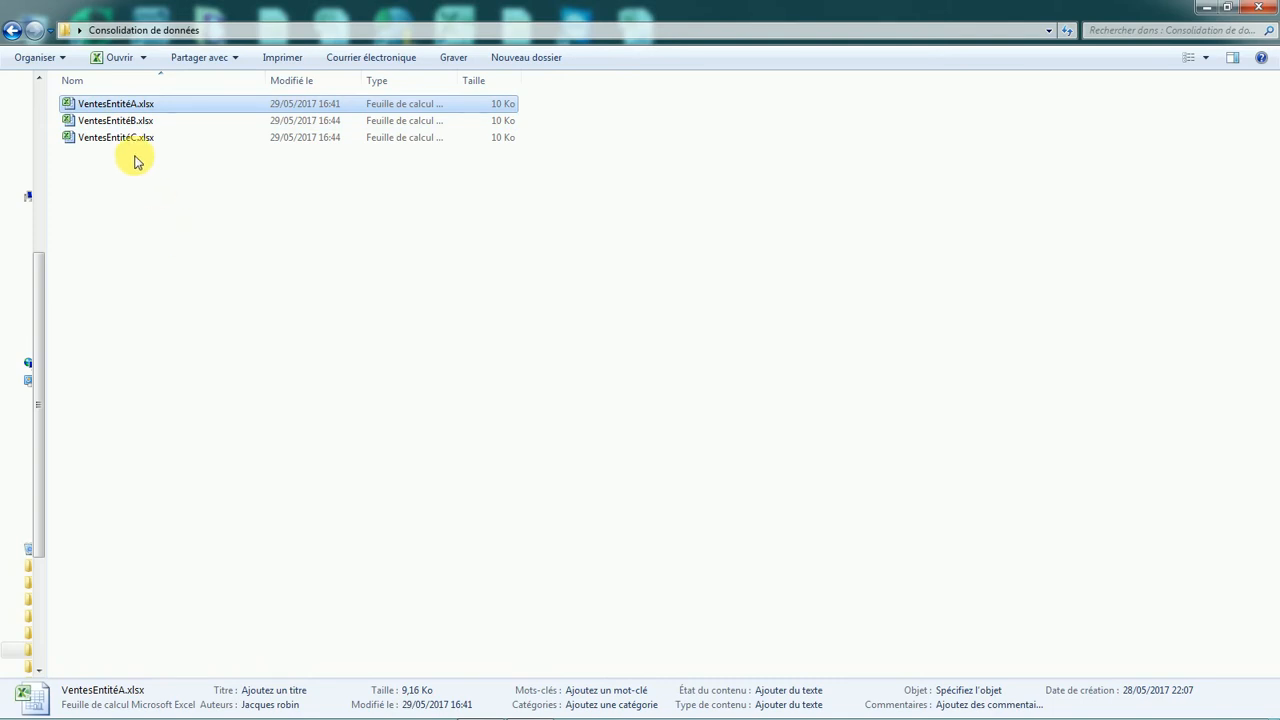
key("ctrl+c")
key("ctrl+v")
left_click(88, 103)
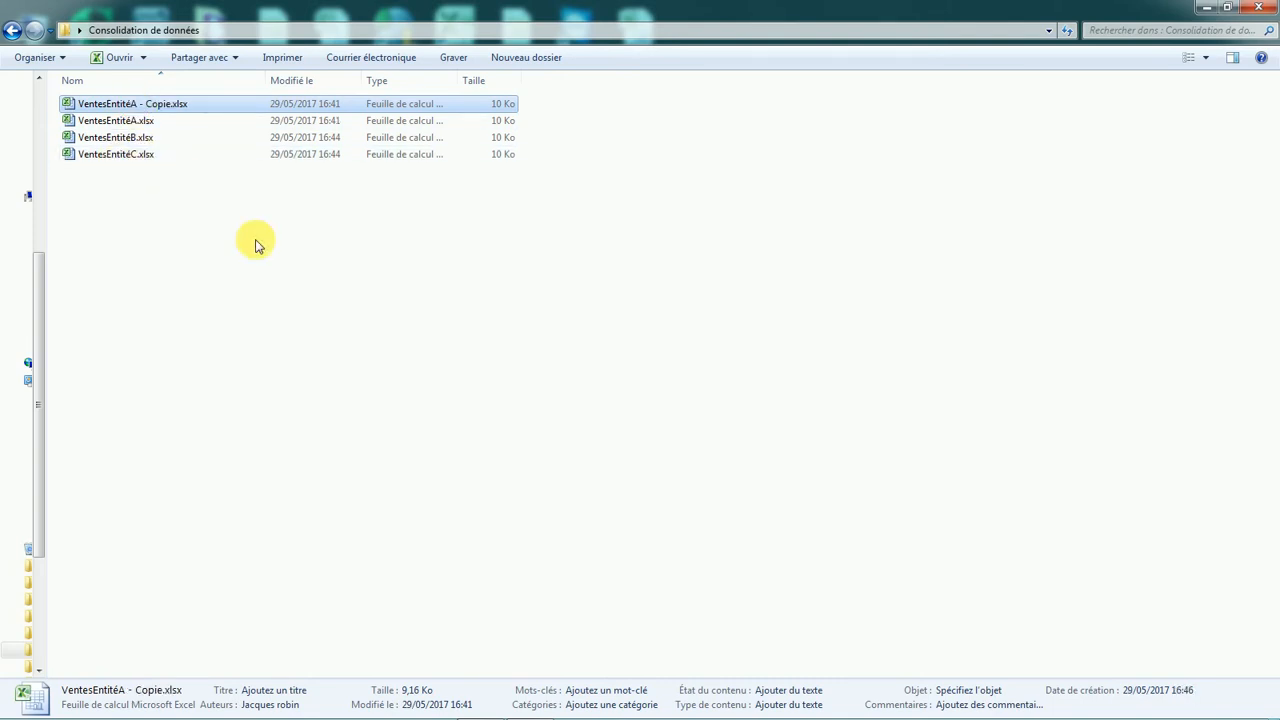
key("Caps_Lock")
type("V")
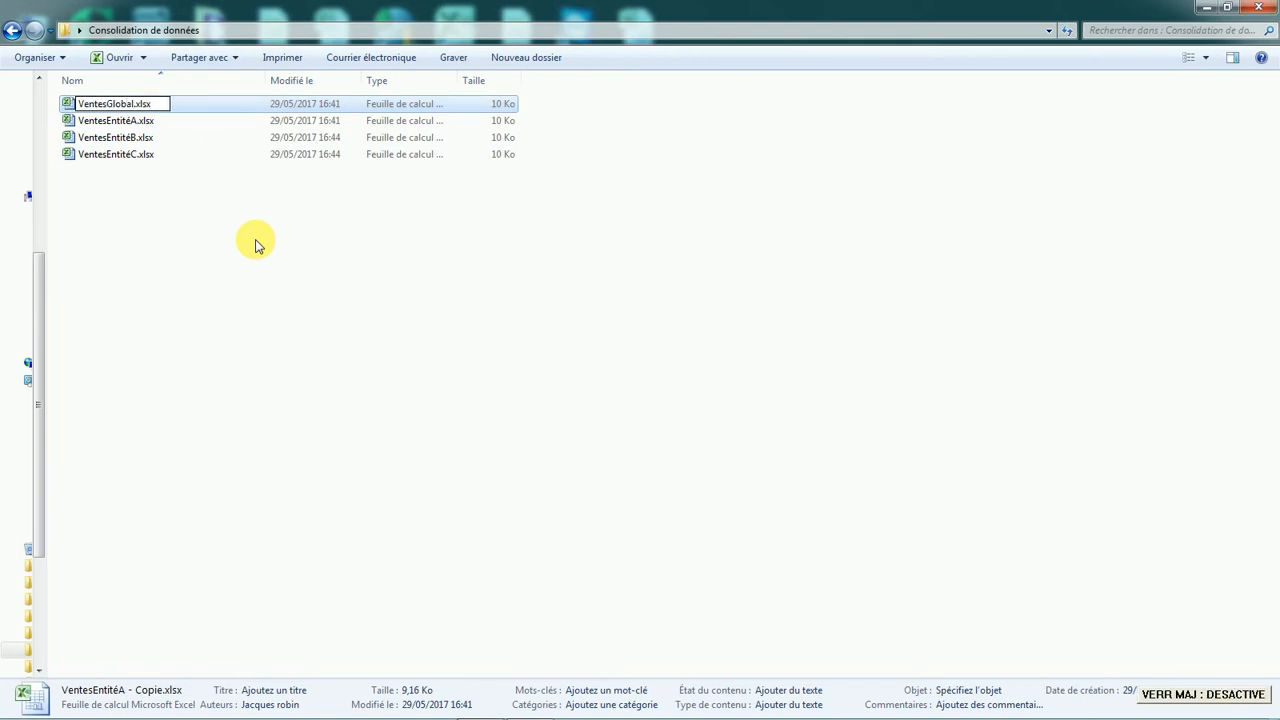
type("entesGlobales")
key("Return")
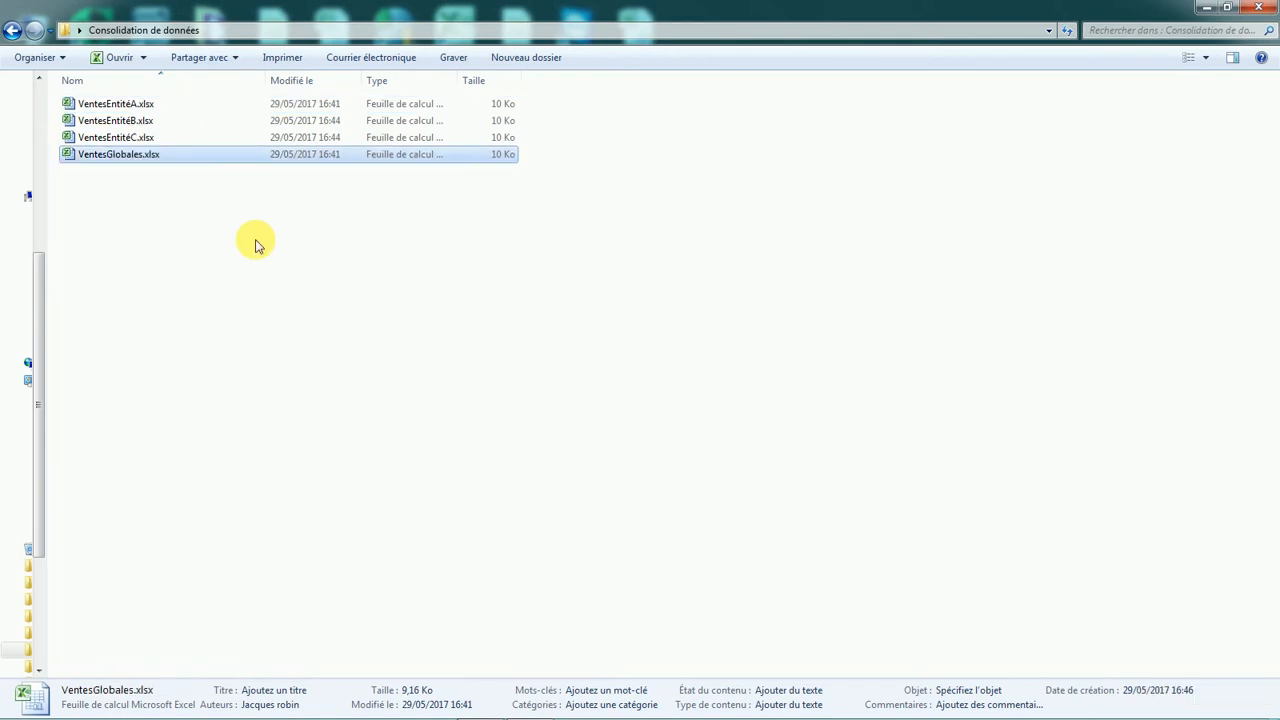
Open VentesGlobales.xlsx and clear the figures in C3:H5, keeping the row and month headings.
double_click(72, 155)
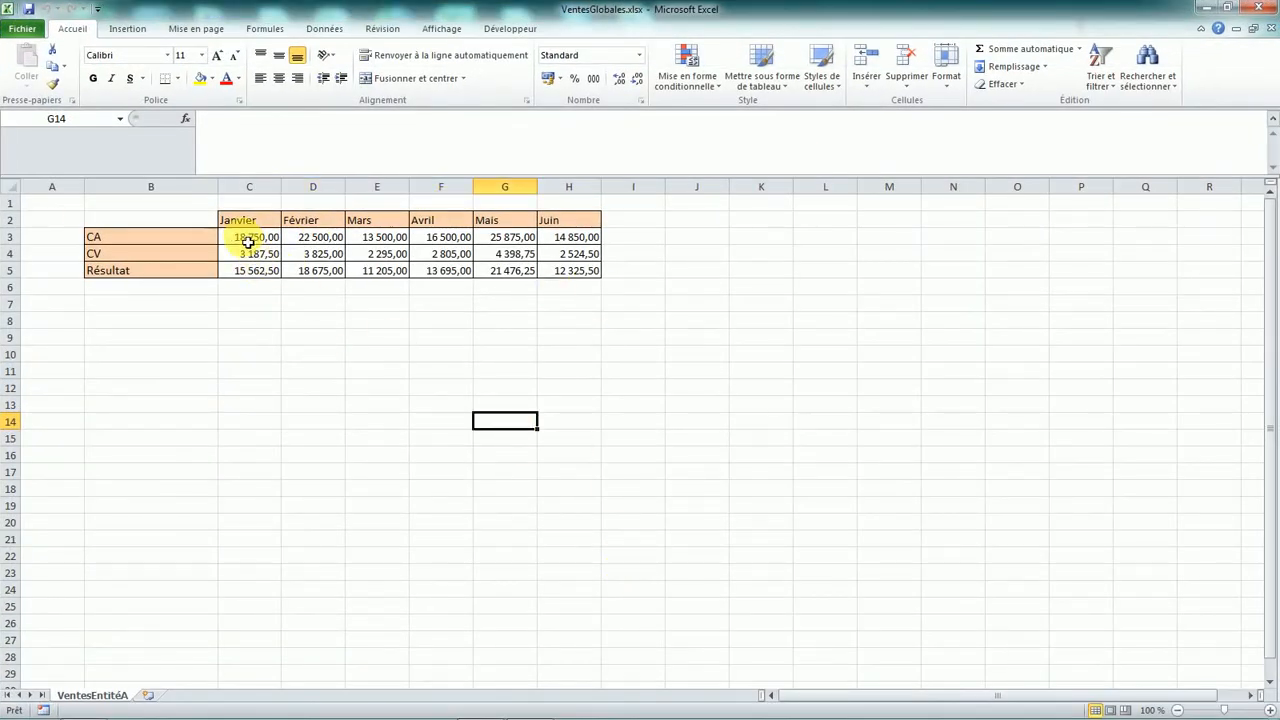
left_click_drag(246, 237, 557, 278)
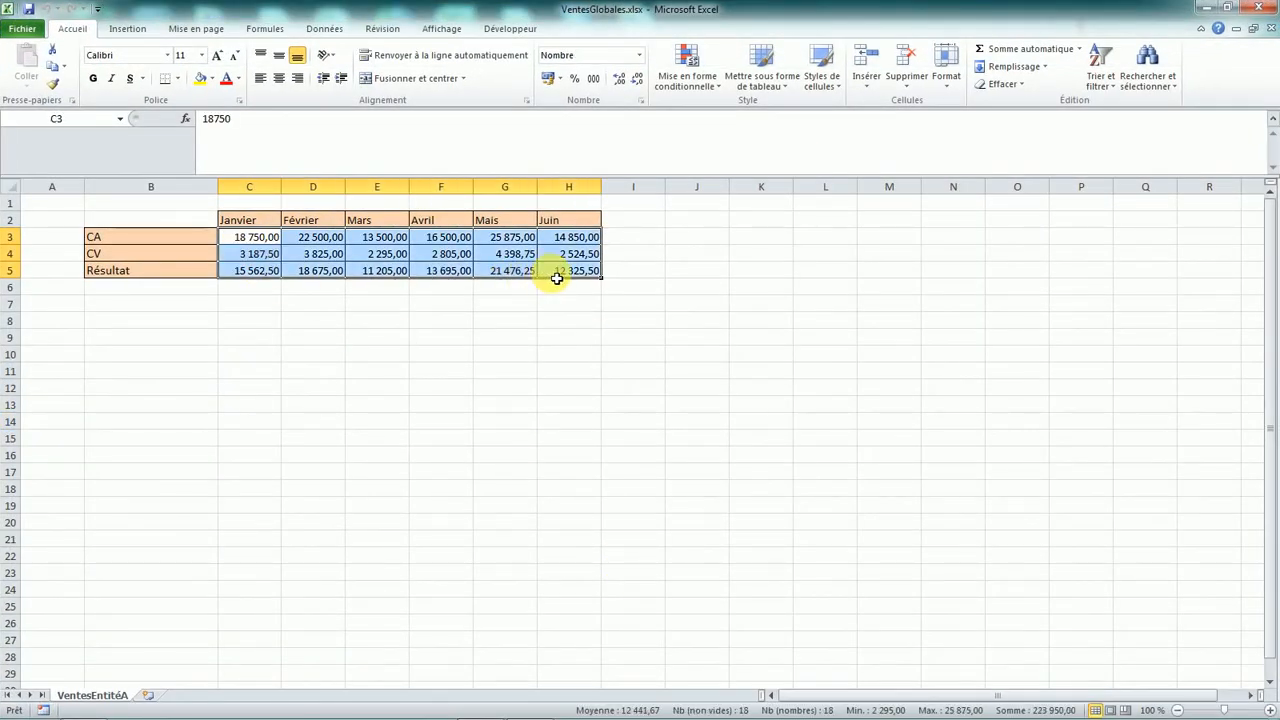
key("Delete")
left_click(505, 337)
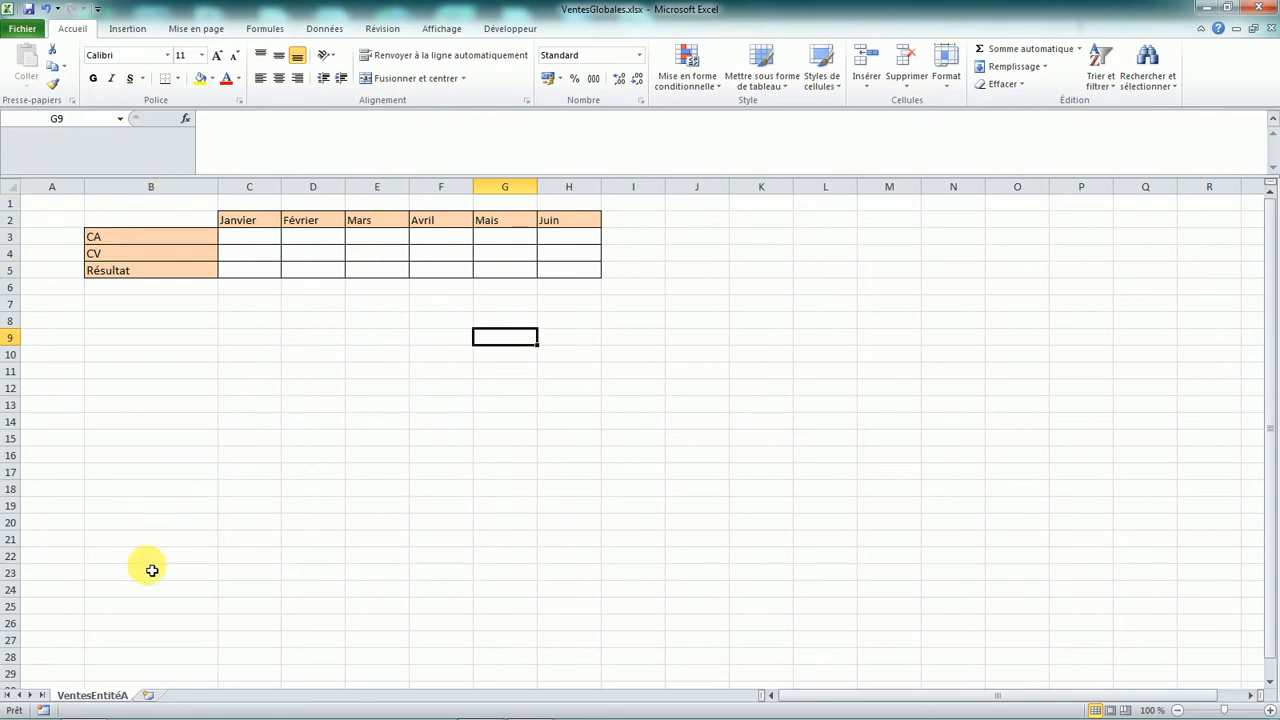
Rename the worksheet VentesGlobales, and close the workbook with its changes saved.
right_click(94, 694)
left_click(141, 557)
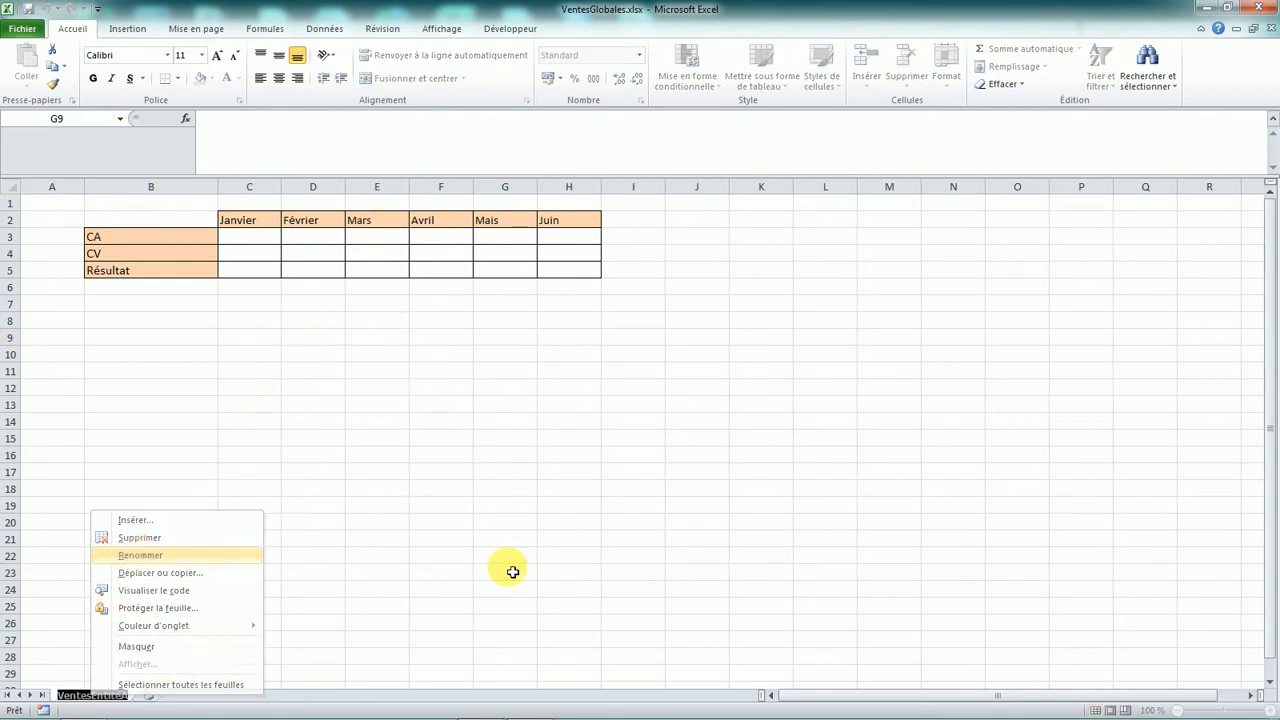
type("V")
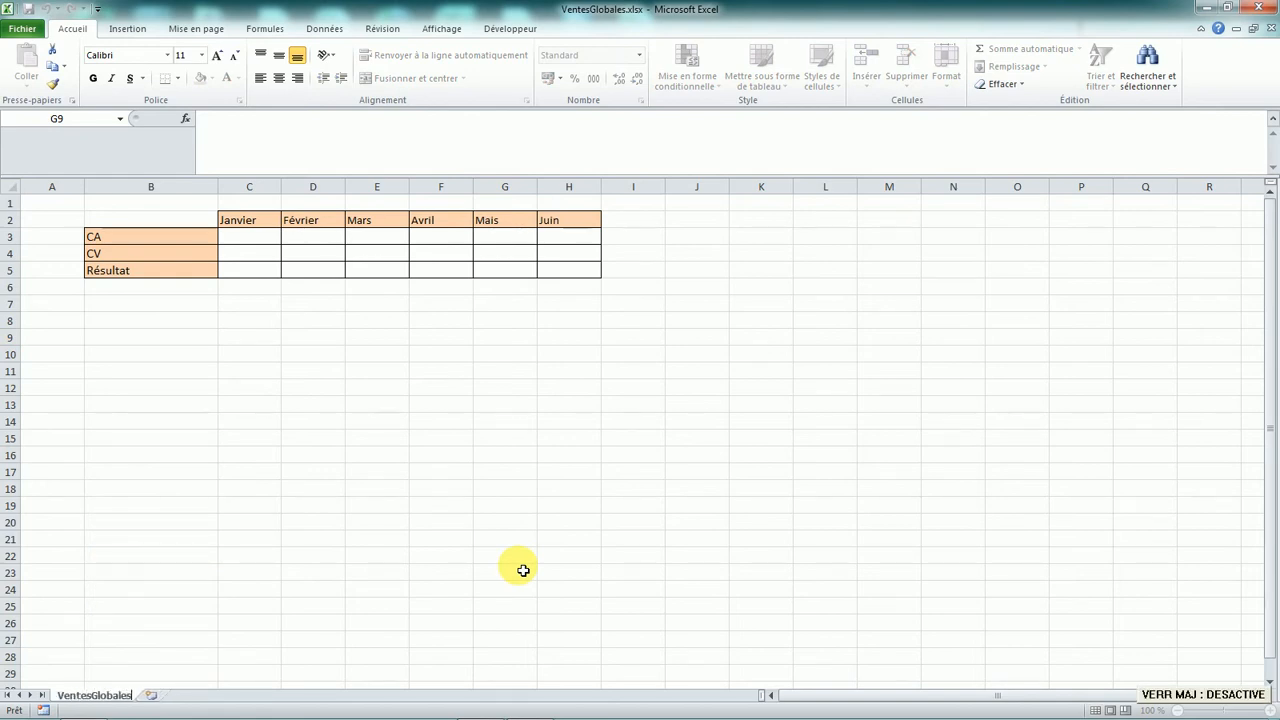
key("Return")
left_click(465, 452)
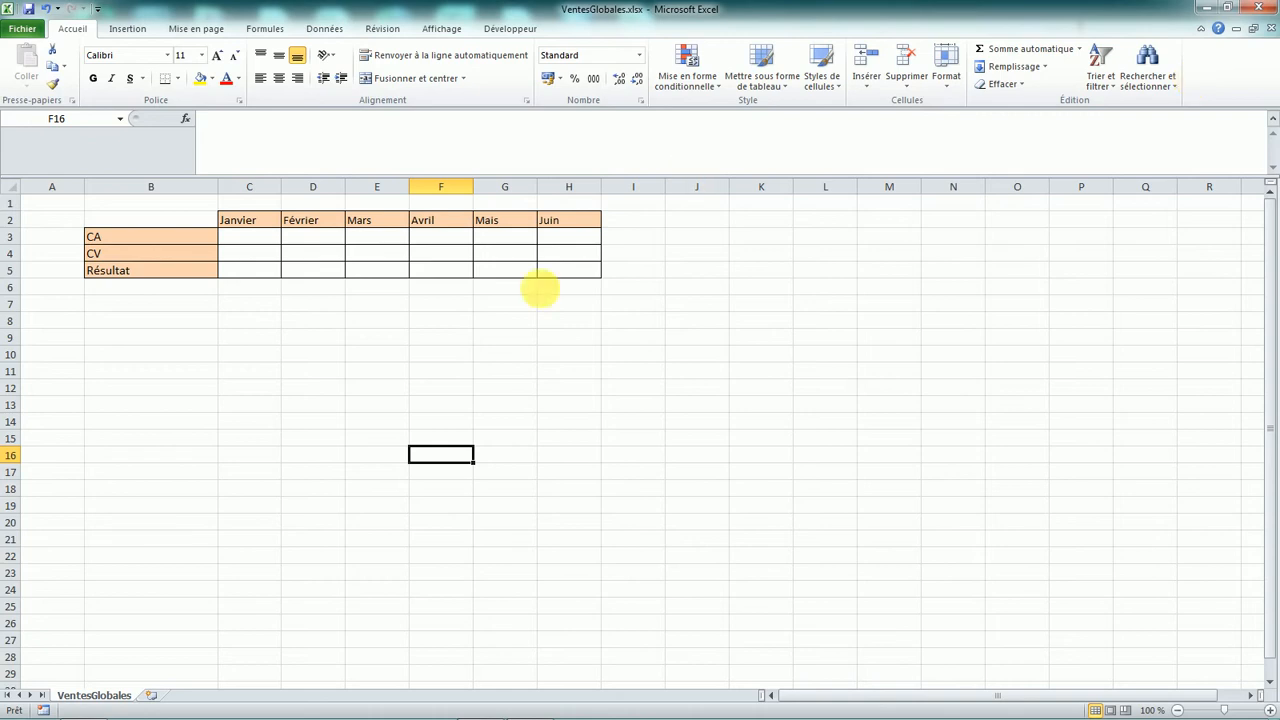
left_click(1268, 8)
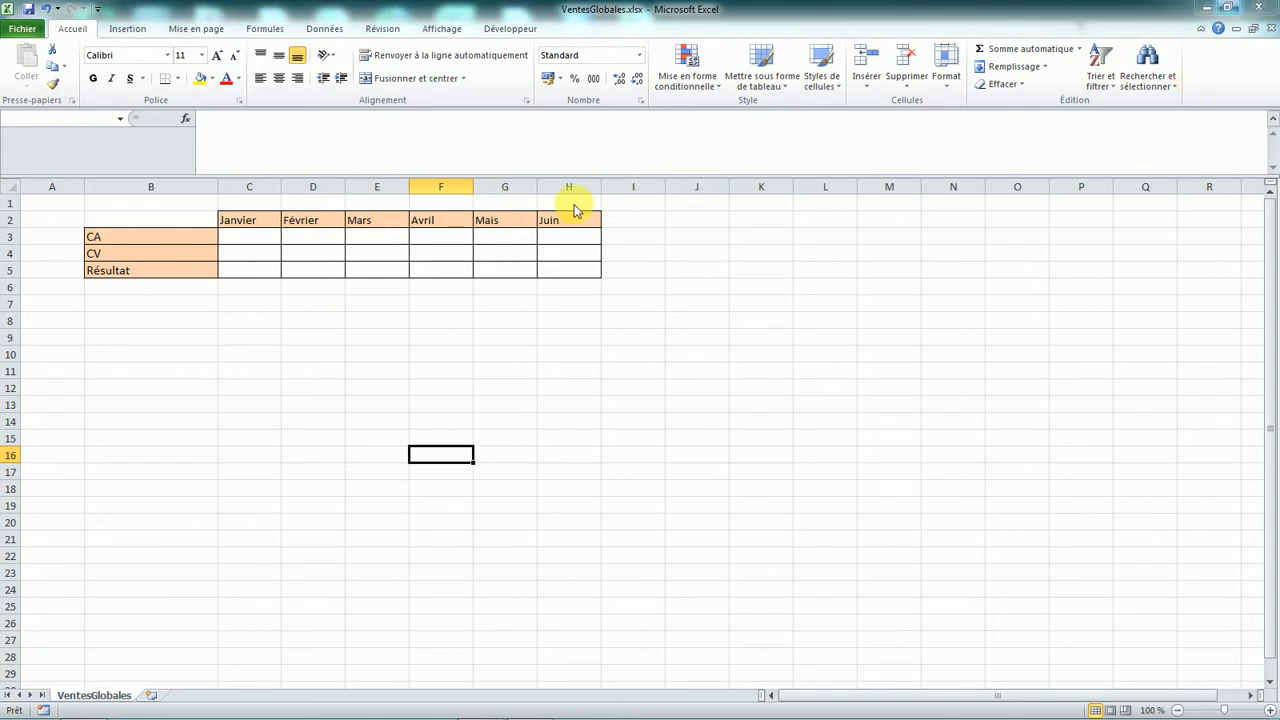
left_click(558, 388)
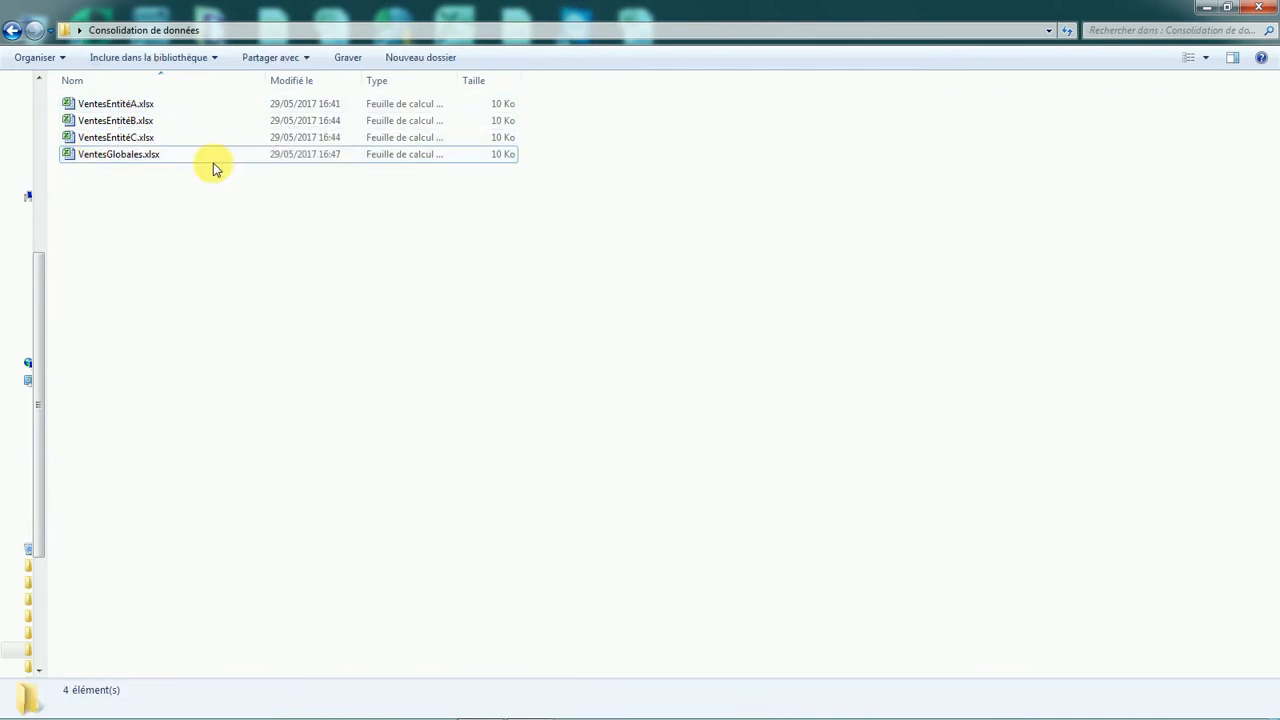
Open all four workbooks in the Consolidation de données folder together.
left_click_drag(137, 157, 128, 103)
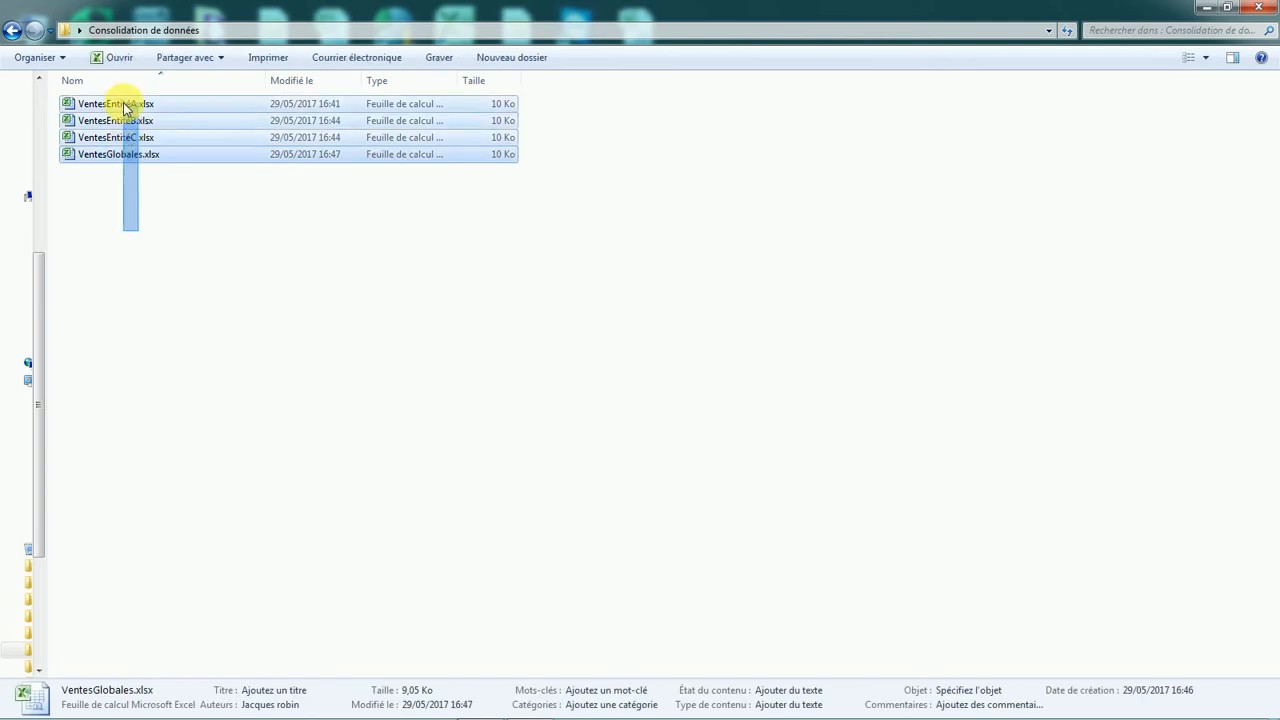
right_click(137, 108)
left_click(150, 112)
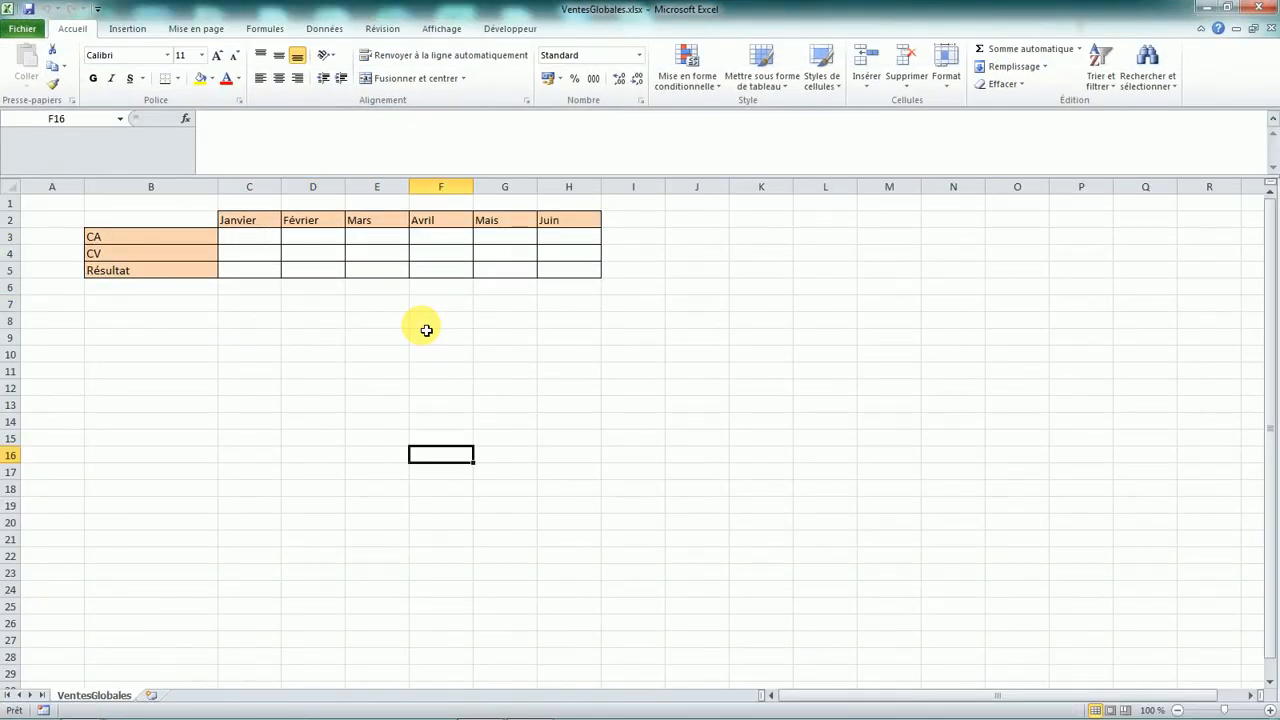
Arrange all the open workbook windows in a Mosaïque layout.
left_click(421, 30)
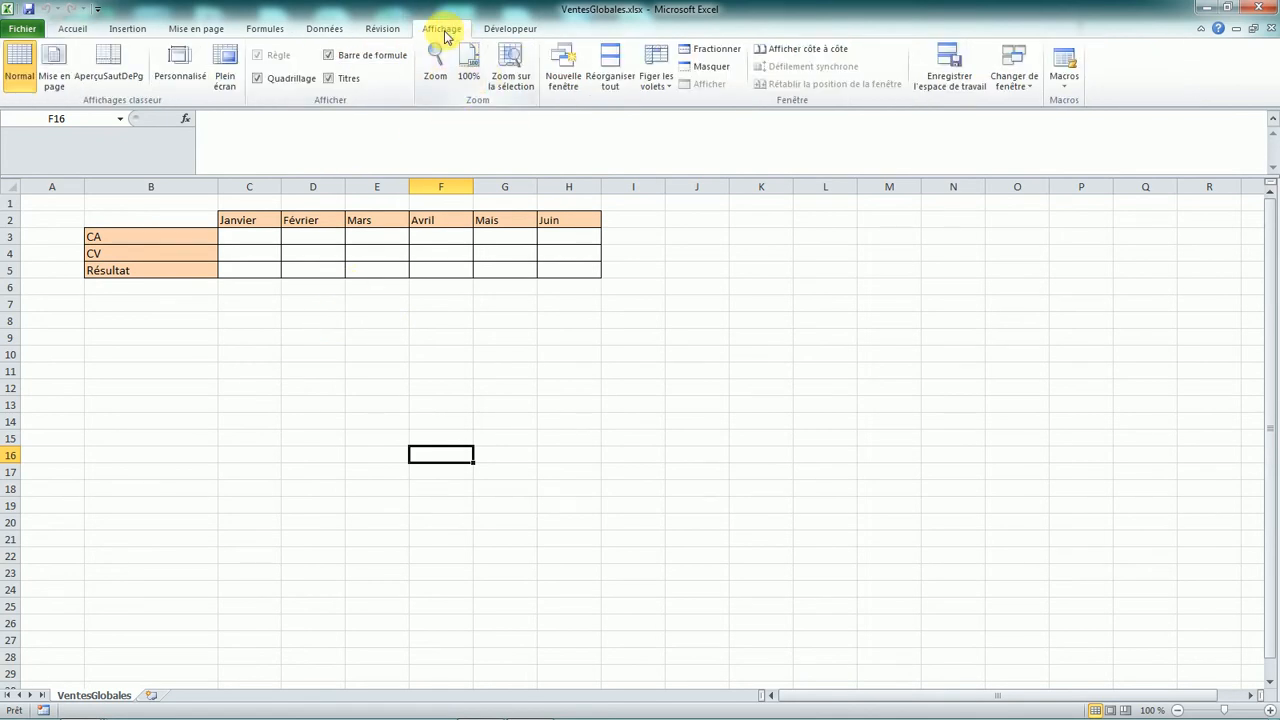
left_click(612, 68)
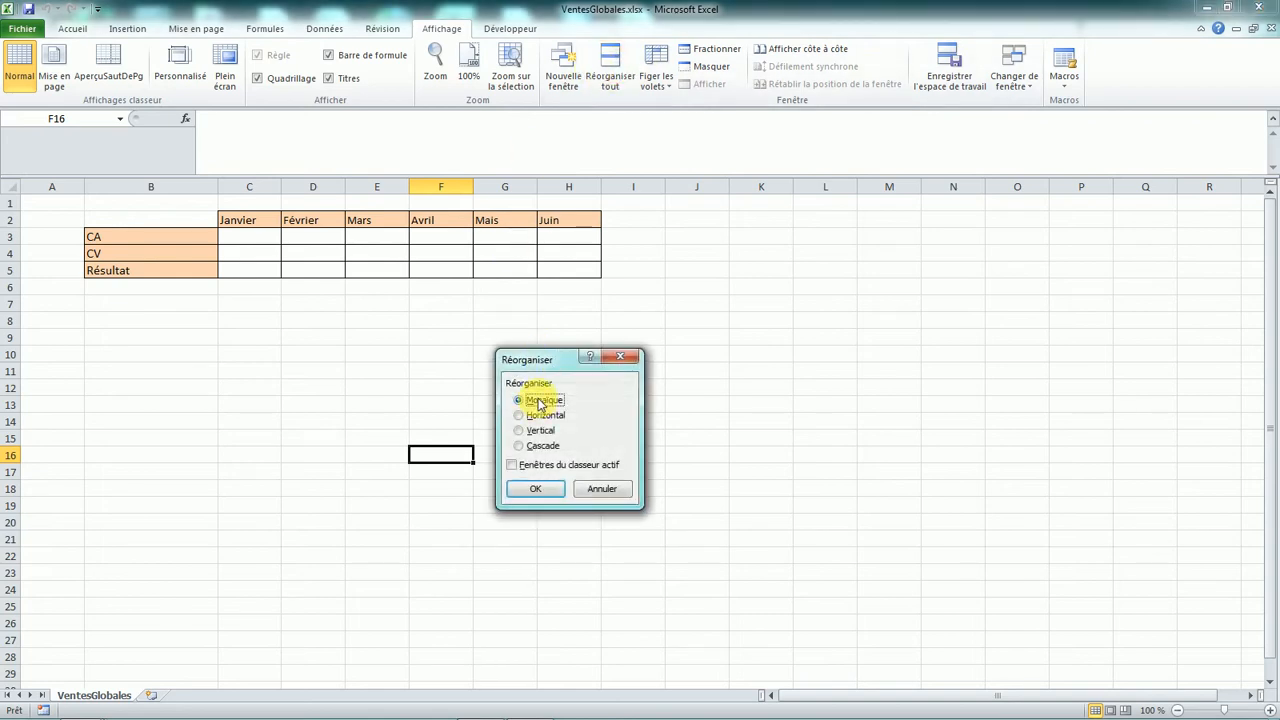
left_click(533, 488)
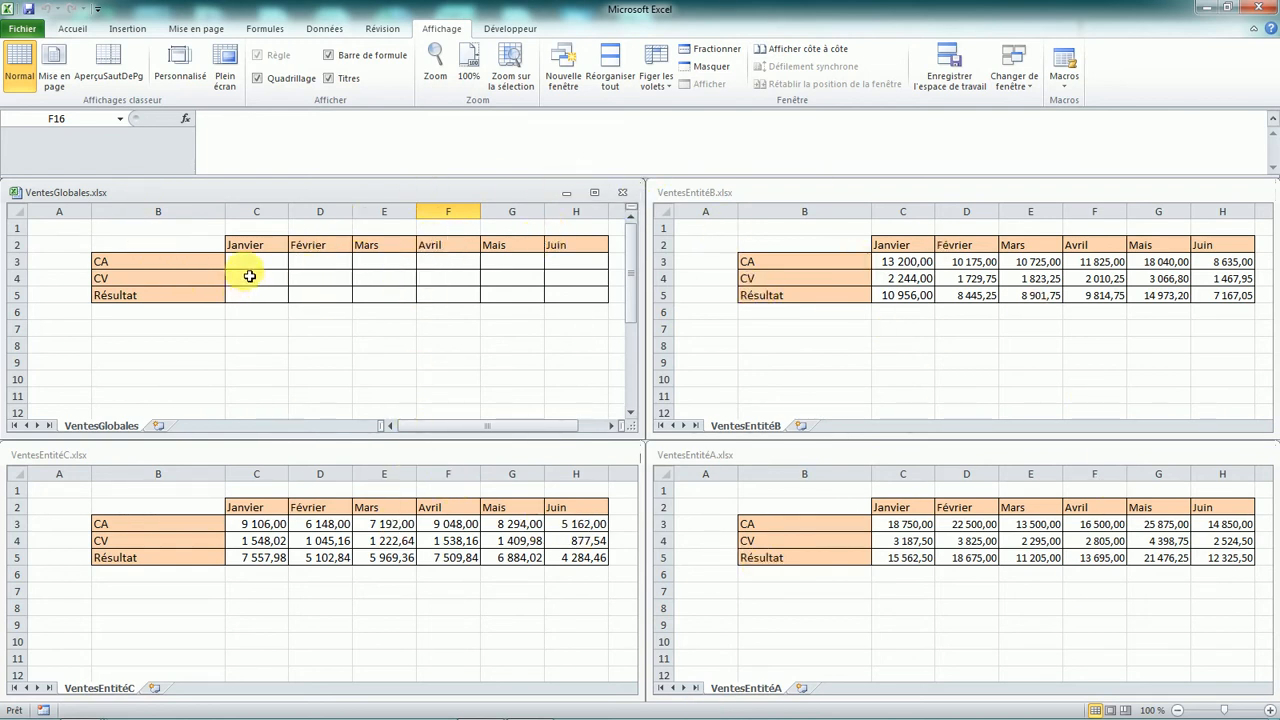
Start a data consolidation into C3:H5 of VentesGlobales.xlsx, using the Somme function.
left_click_drag(248, 265, 580, 297)
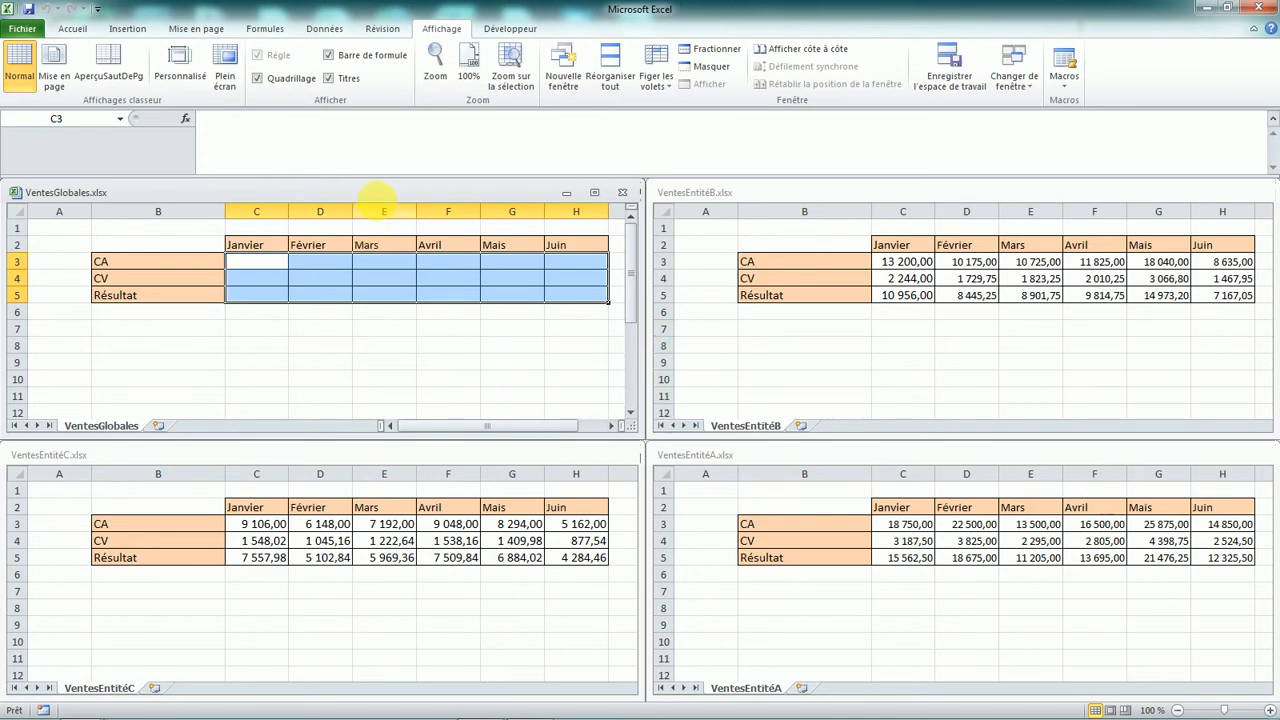
left_click_drag(260, 264, 572, 298)
left_click(322, 29)
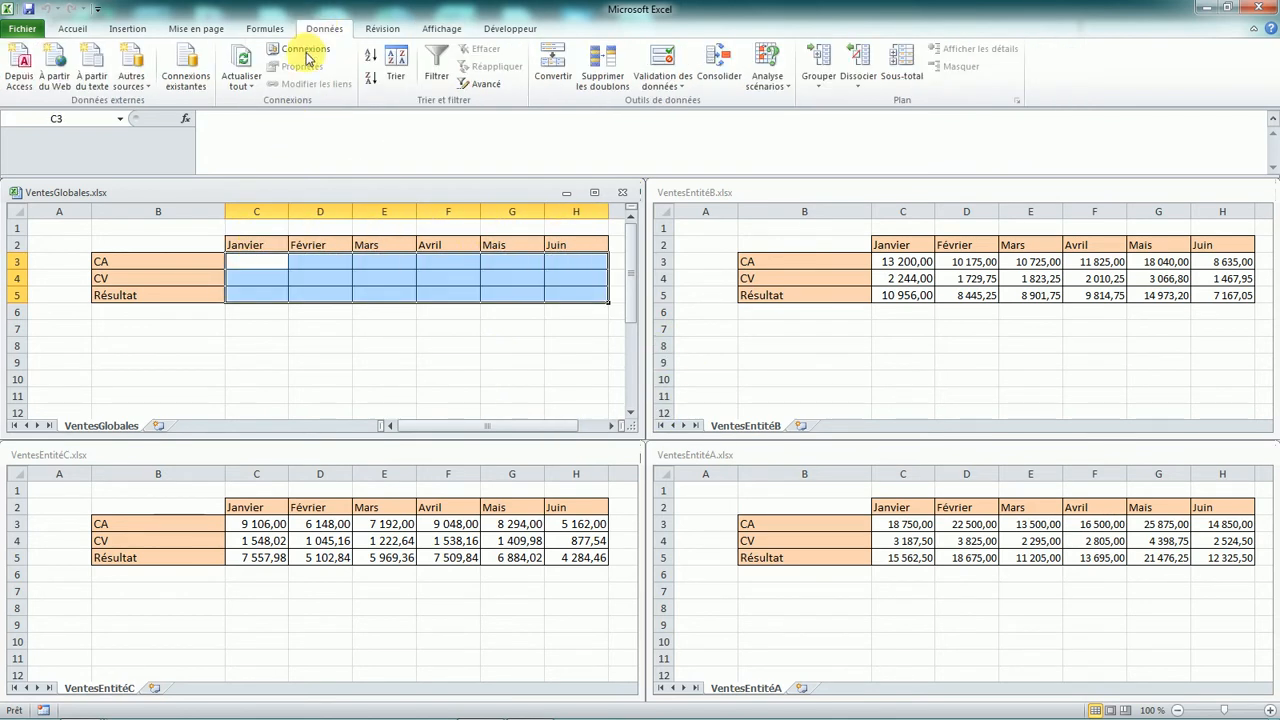
left_click(708, 74)
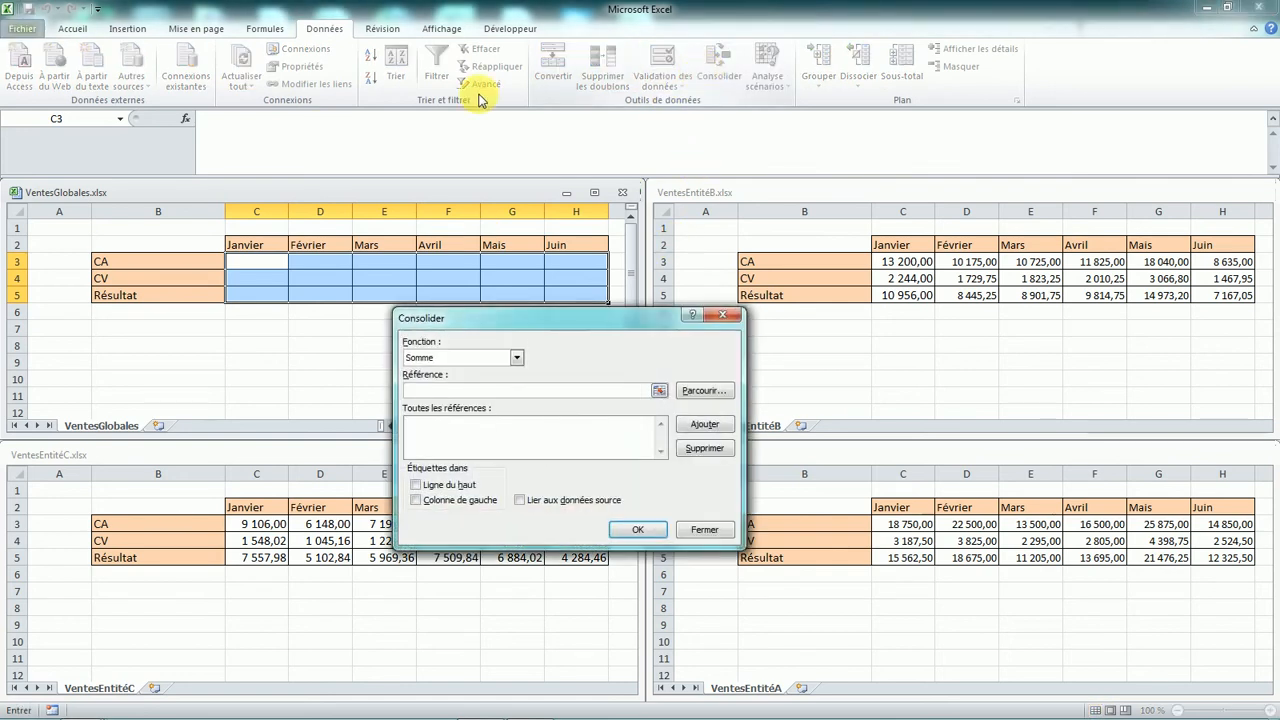
left_click(474, 360)
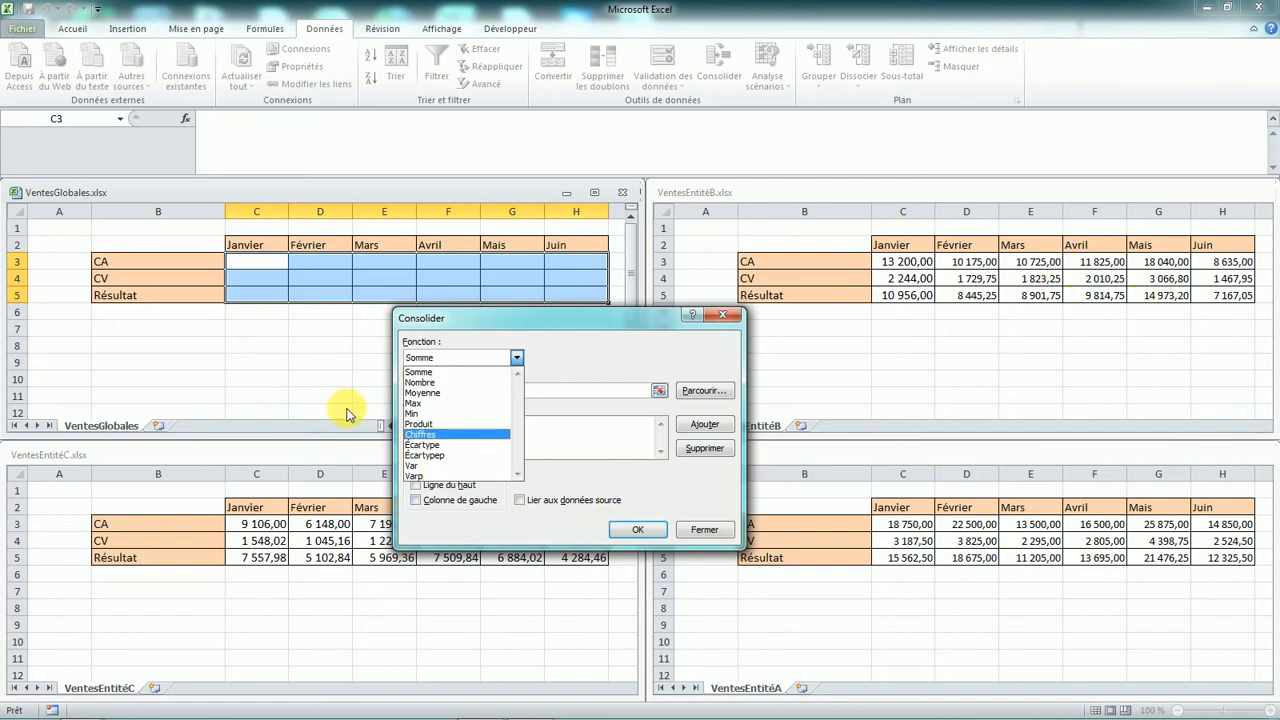
left_click(435, 373)
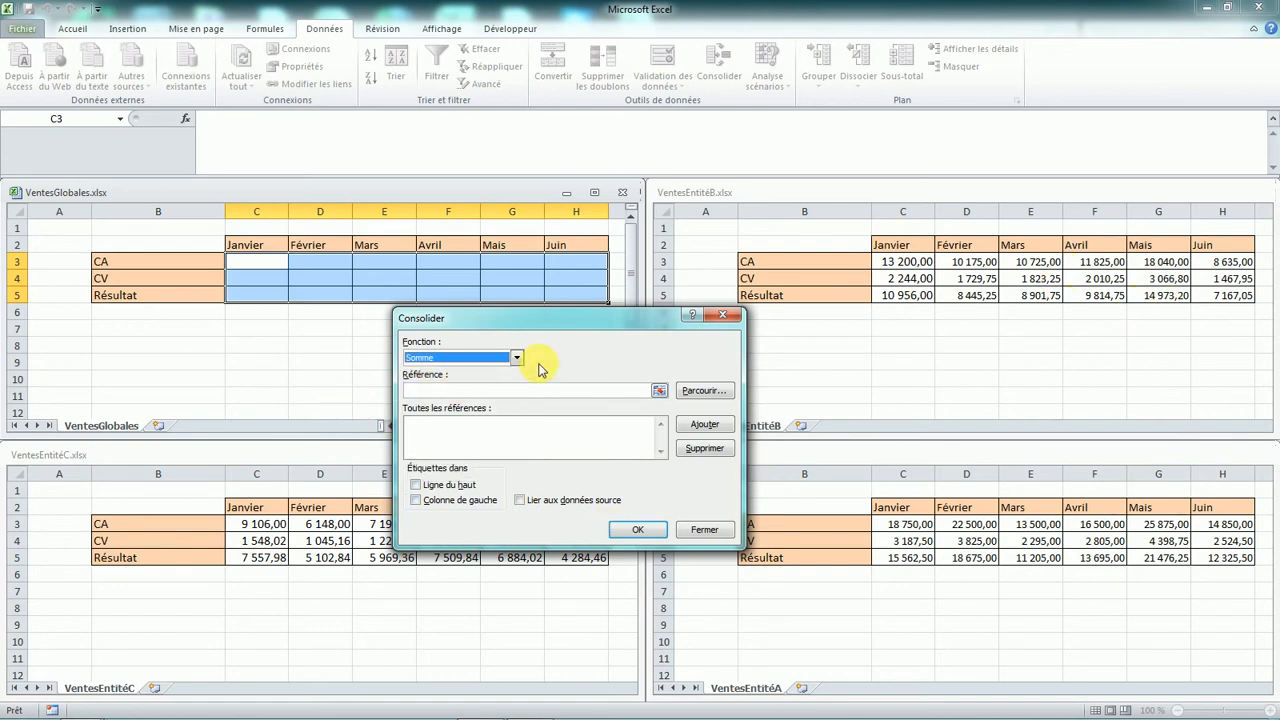
Add range C3:H5 of the VentesEntitéA sheet in VentesEntitéA.xlsx to the consolidation references.
left_click(441, 391)
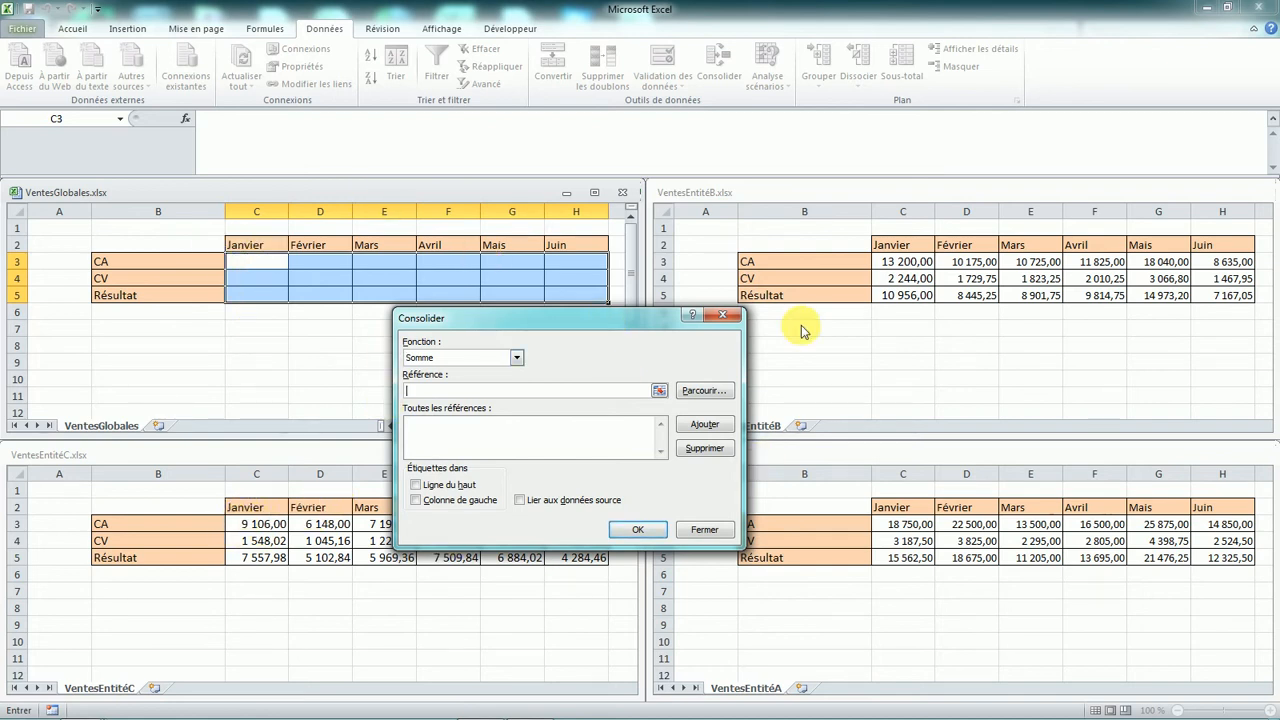
left_click(885, 508)
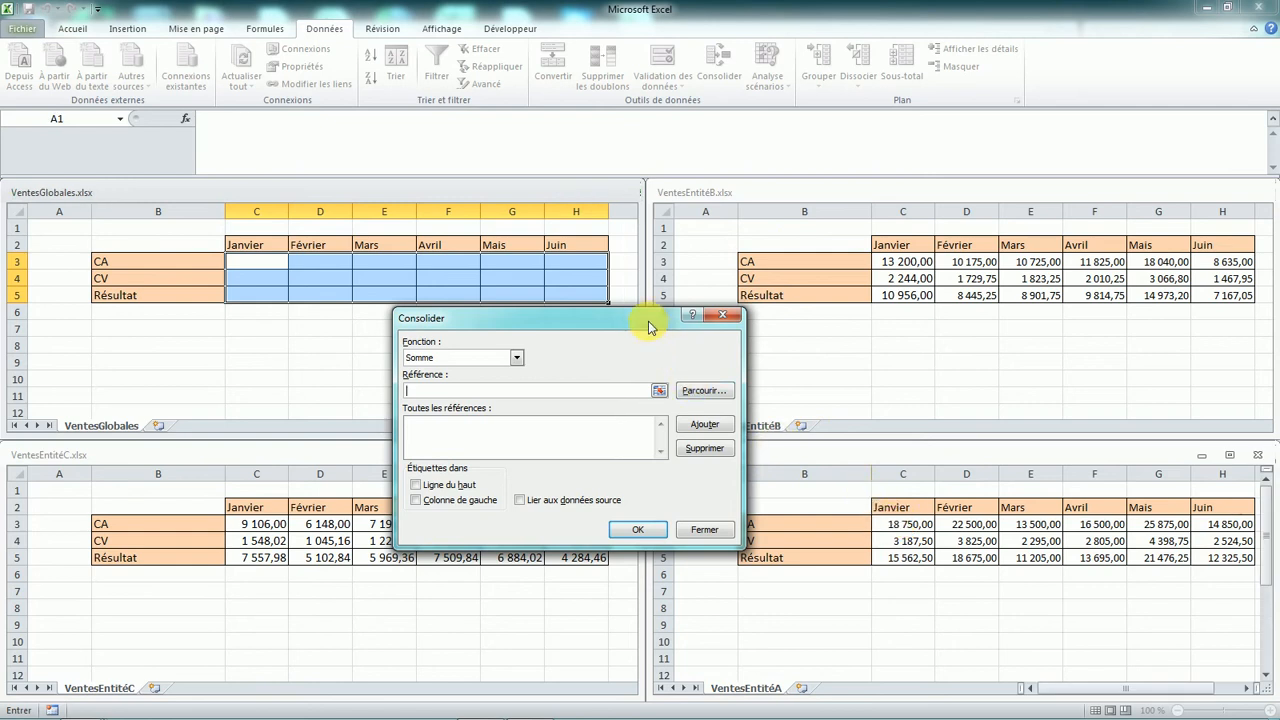
left_click_drag(910, 528, 1241, 563)
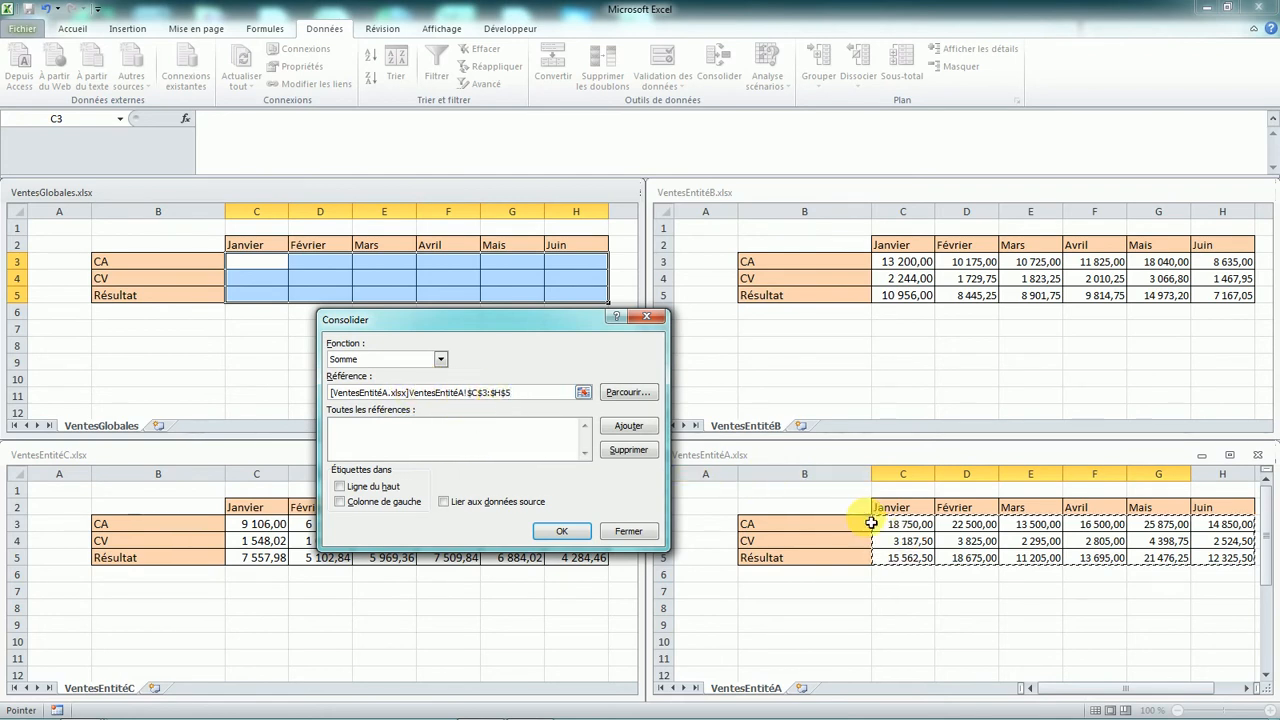
left_click(617, 427)
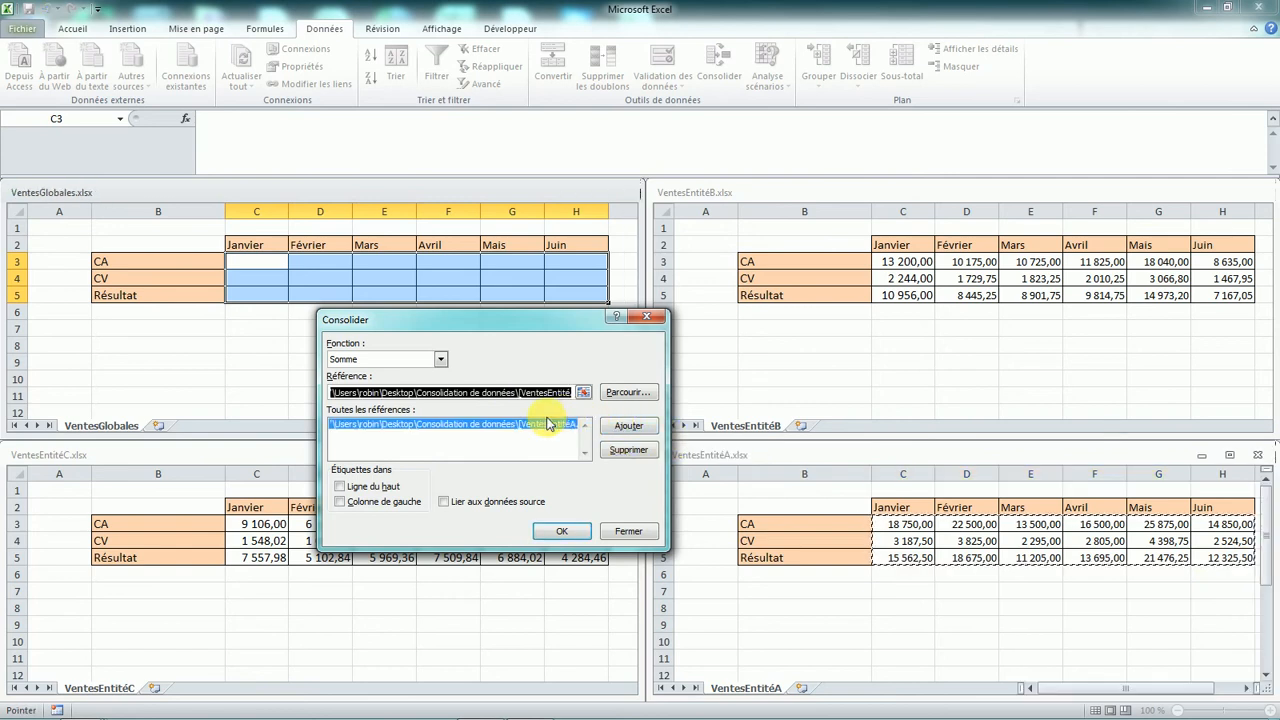
Add range C3:H5 of the VentesEntitéB sheet in VentesEntitéB.xlsx to the consolidation references.
left_click(903, 263)
left_click_drag(901, 263, 1050, 302)
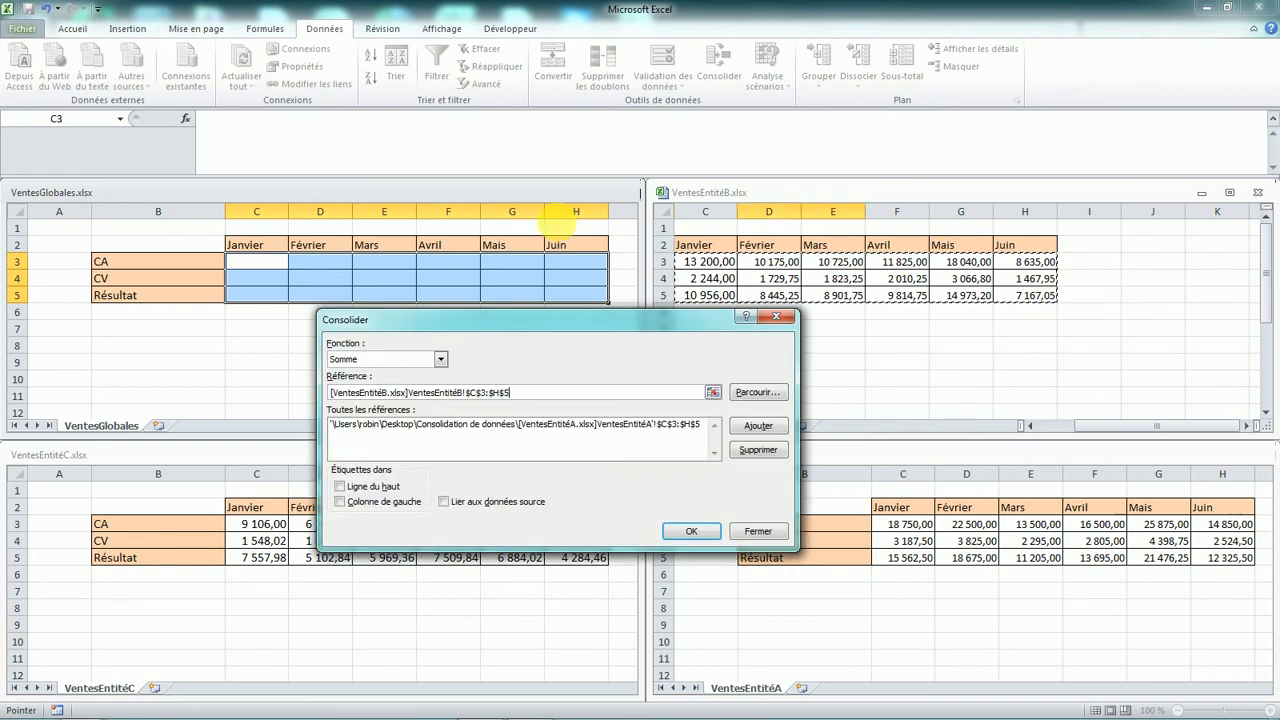
left_click(756, 430)
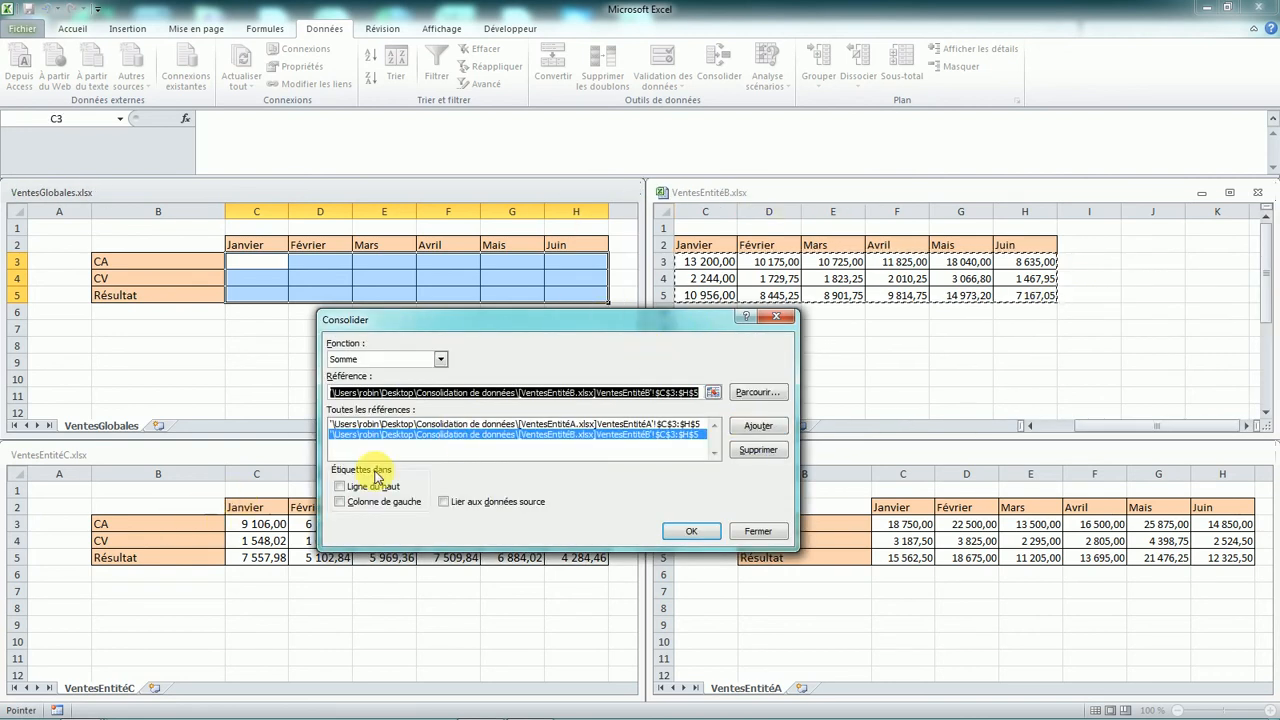
Add range C3:H5 of the VentesEntitéC sheet in VentesEntitéC.xlsx to the consolidation references.
left_click_drag(257, 523, 575, 563)
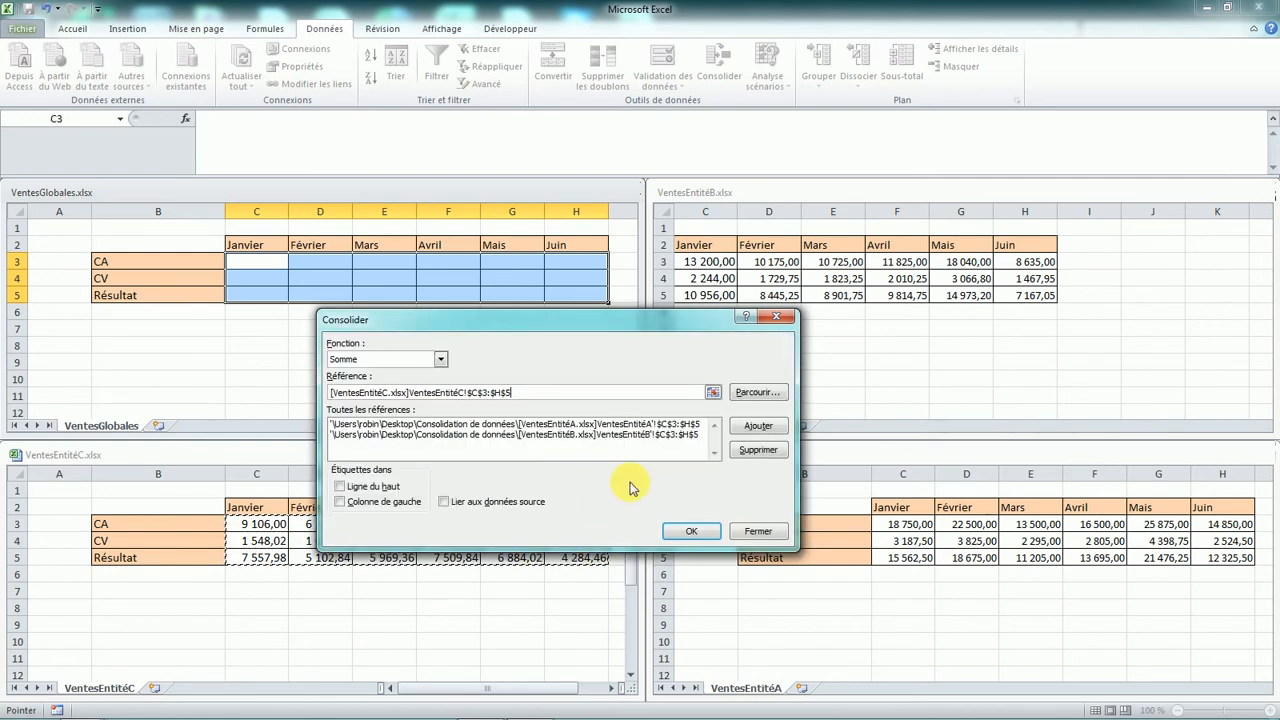
left_click(745, 425)
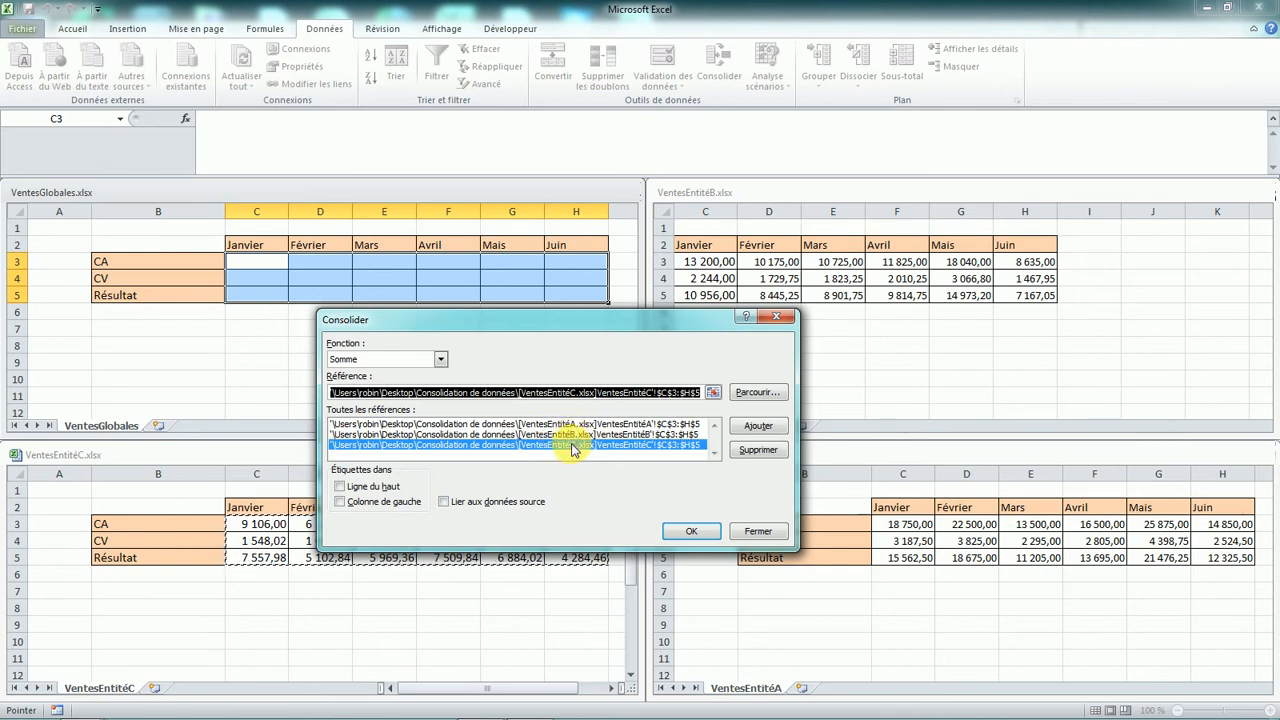
Run the consolidation into VentesGlobales.xlsx with the results linked to the source data.
left_click(446, 502)
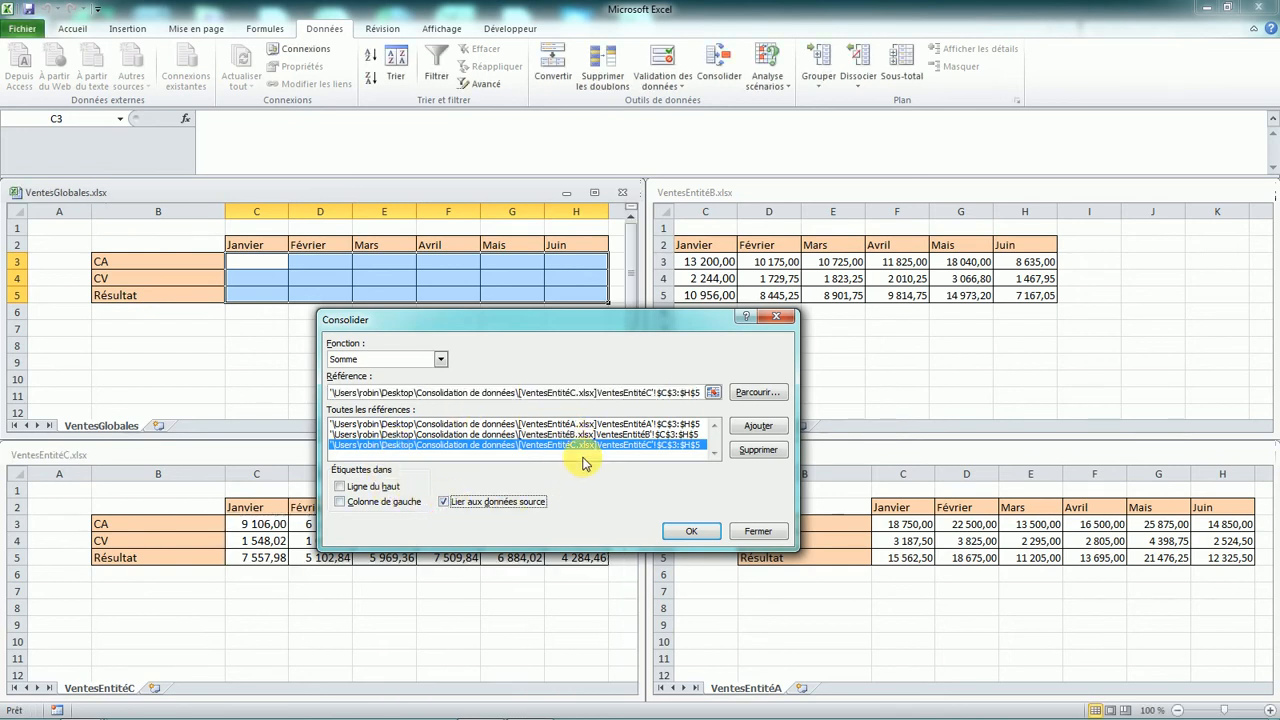
left_click(690, 532)
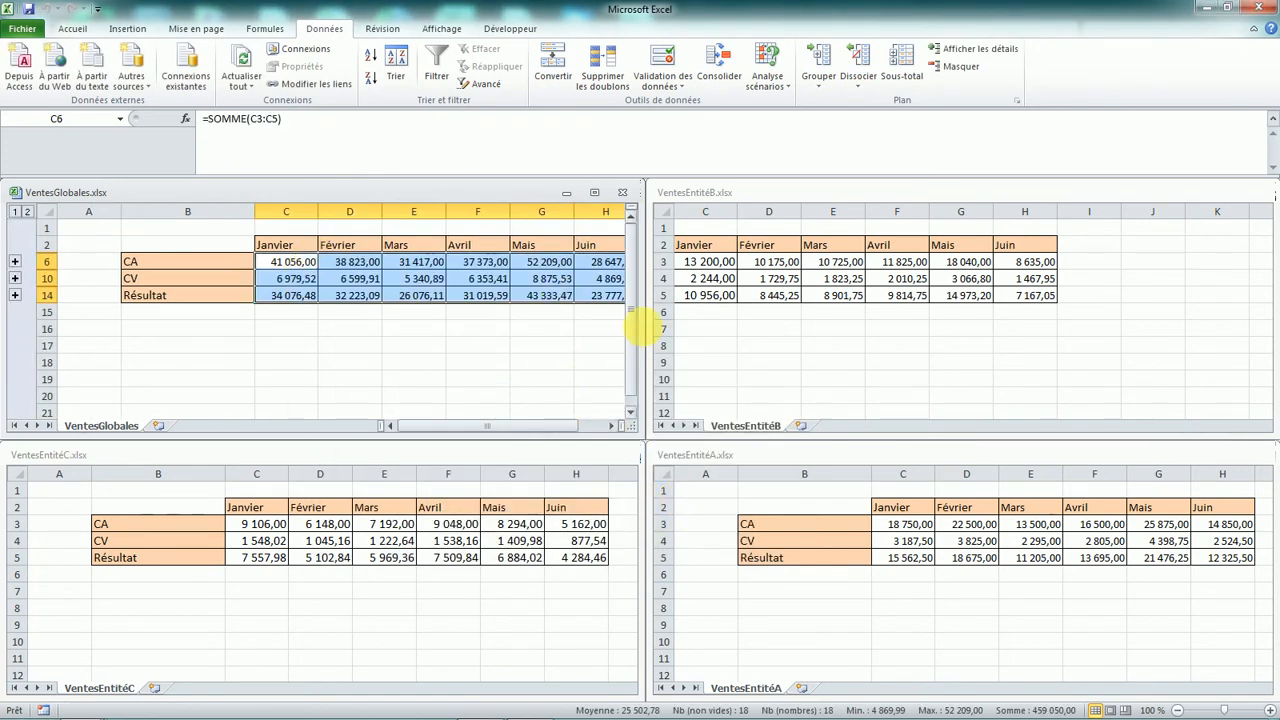
left_click(307, 318)
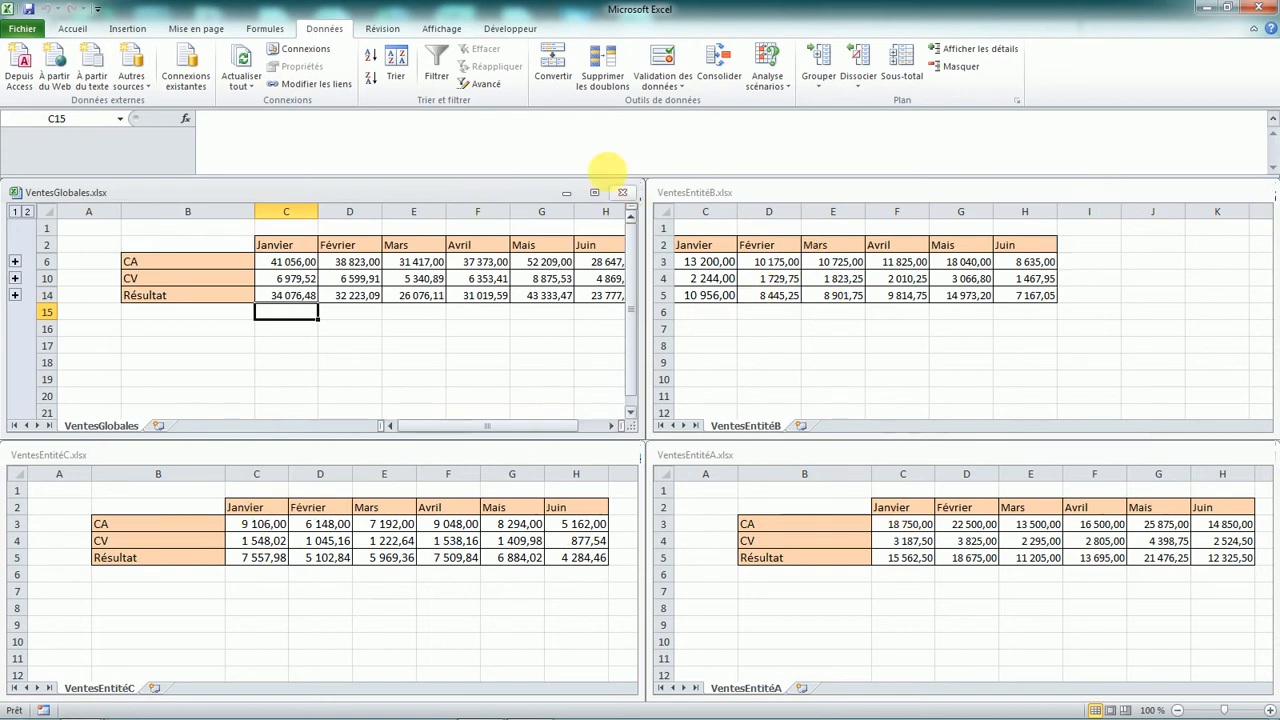
Maximize the VentesGlobales.xlsx window and expand the detail rows of the CA line.
left_click(594, 192)
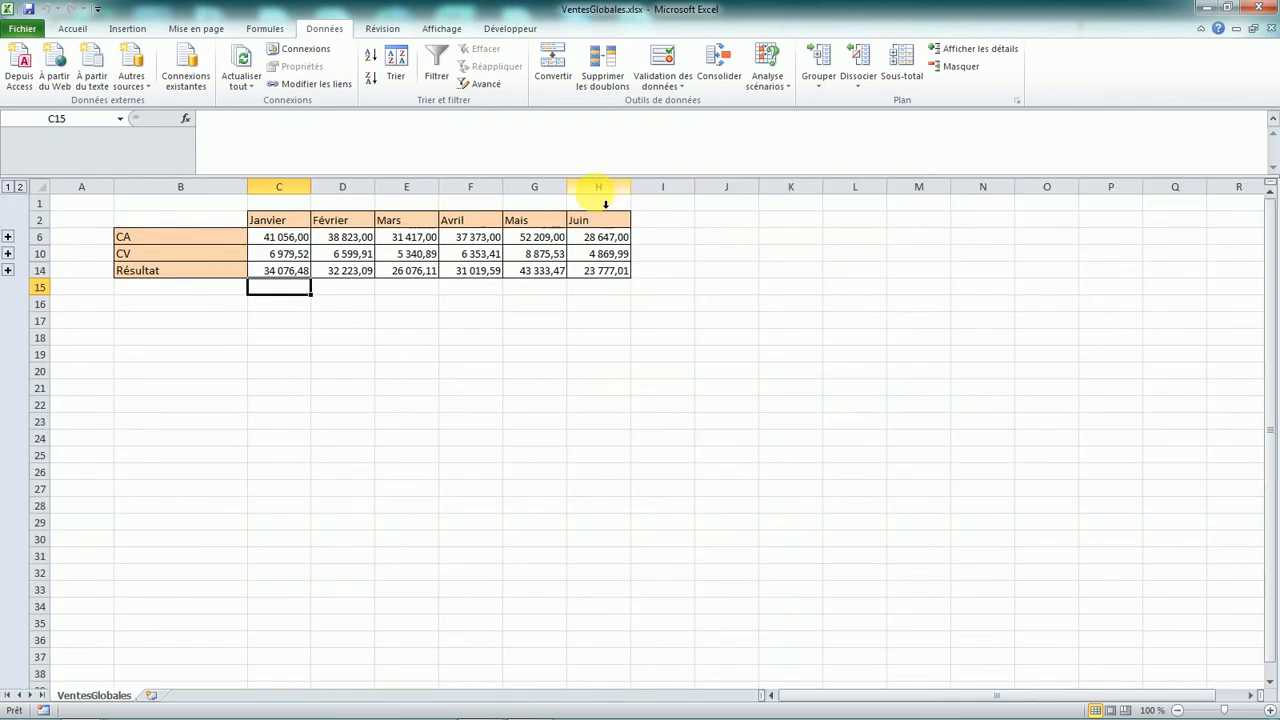
left_click(301, 406)
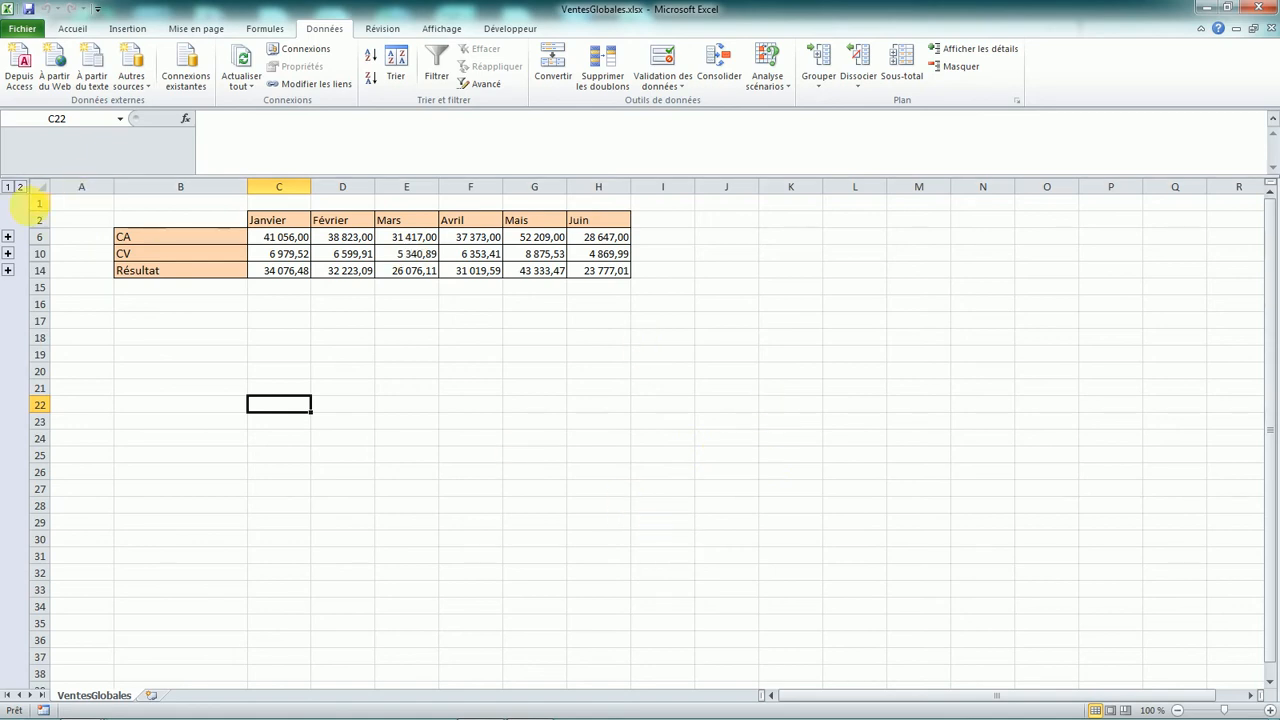
left_click(8, 237)
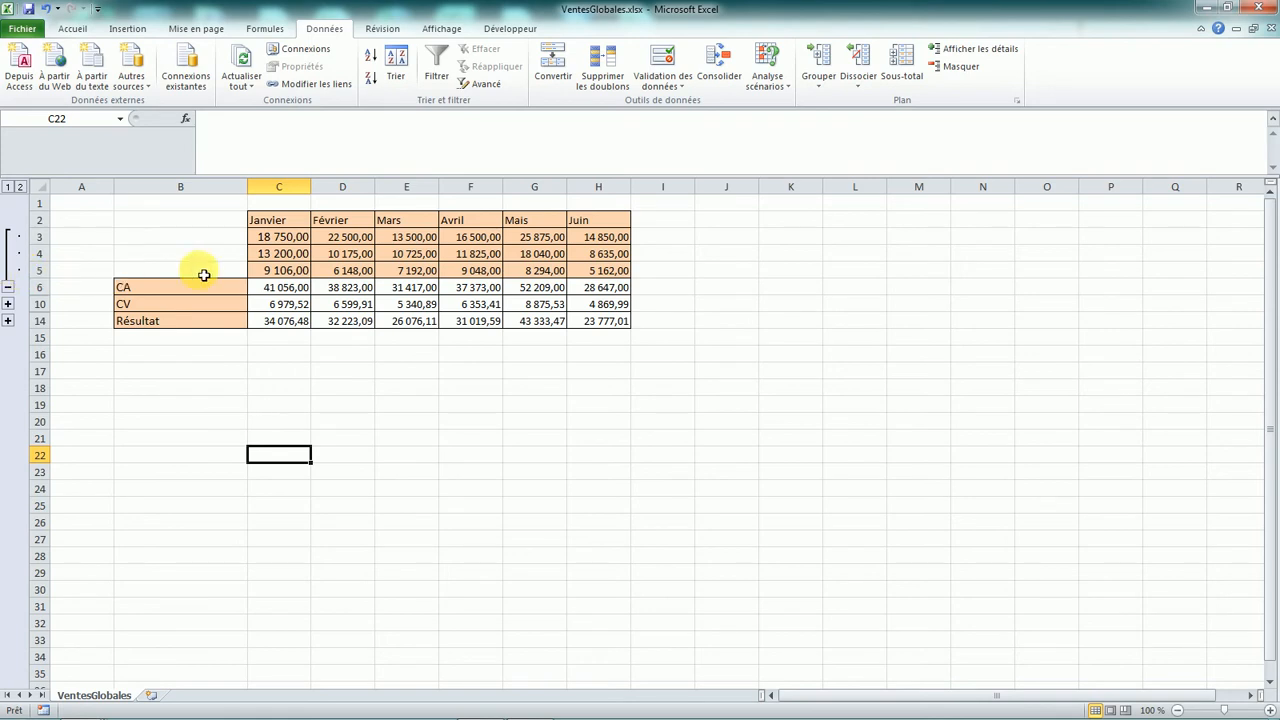
Examine the January formulas in C3:C5 to see which entity workbook each CA detail row refers to.
left_click(272, 238)
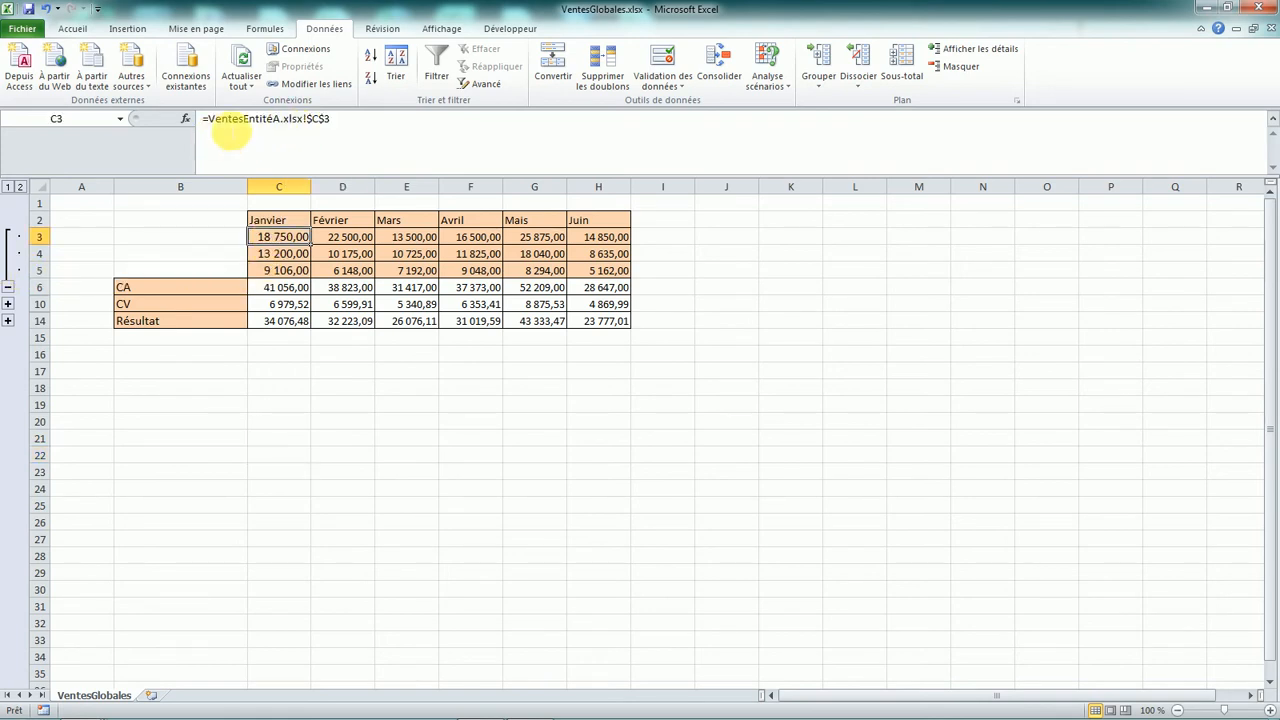
left_click(285, 256)
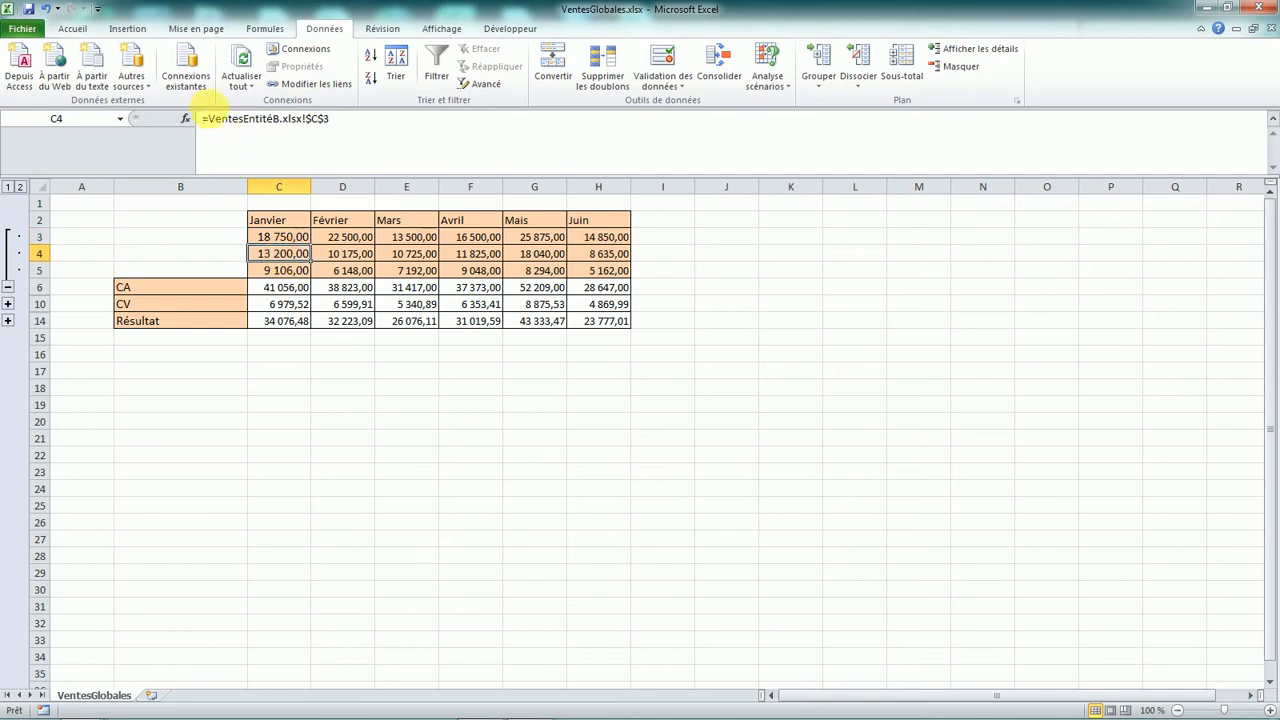
left_click(288, 271)
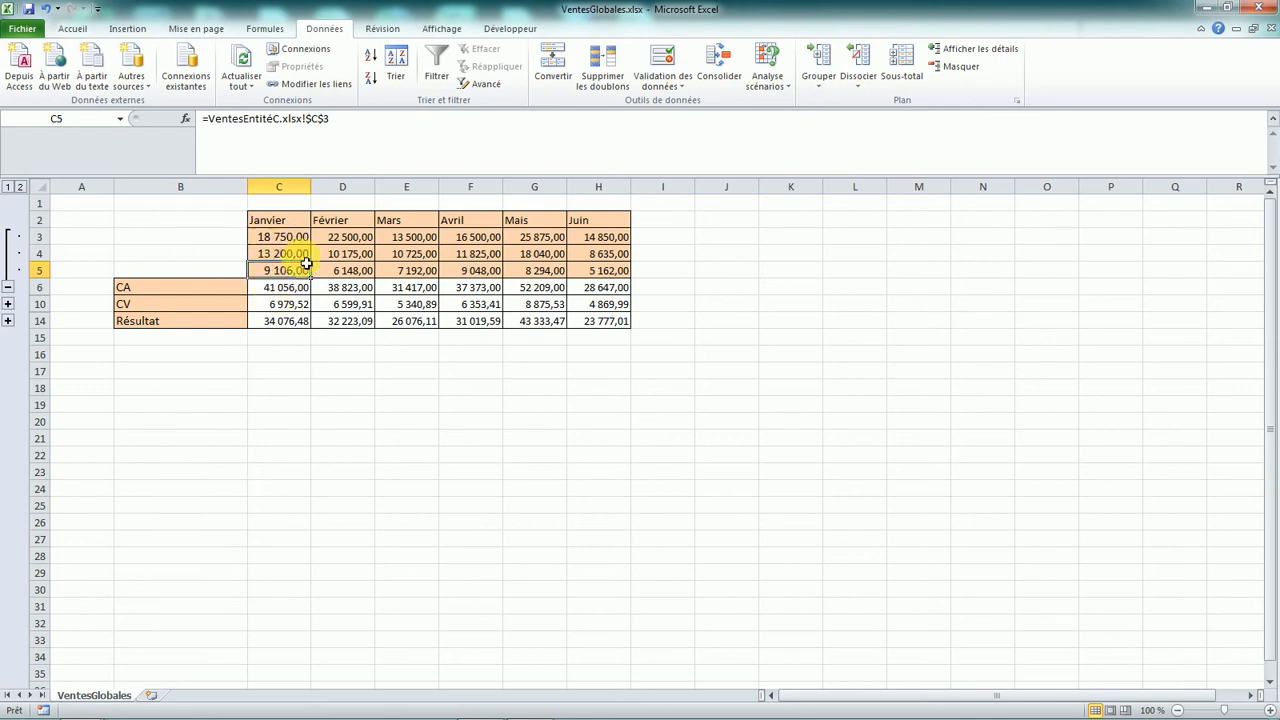
left_click(274, 238)
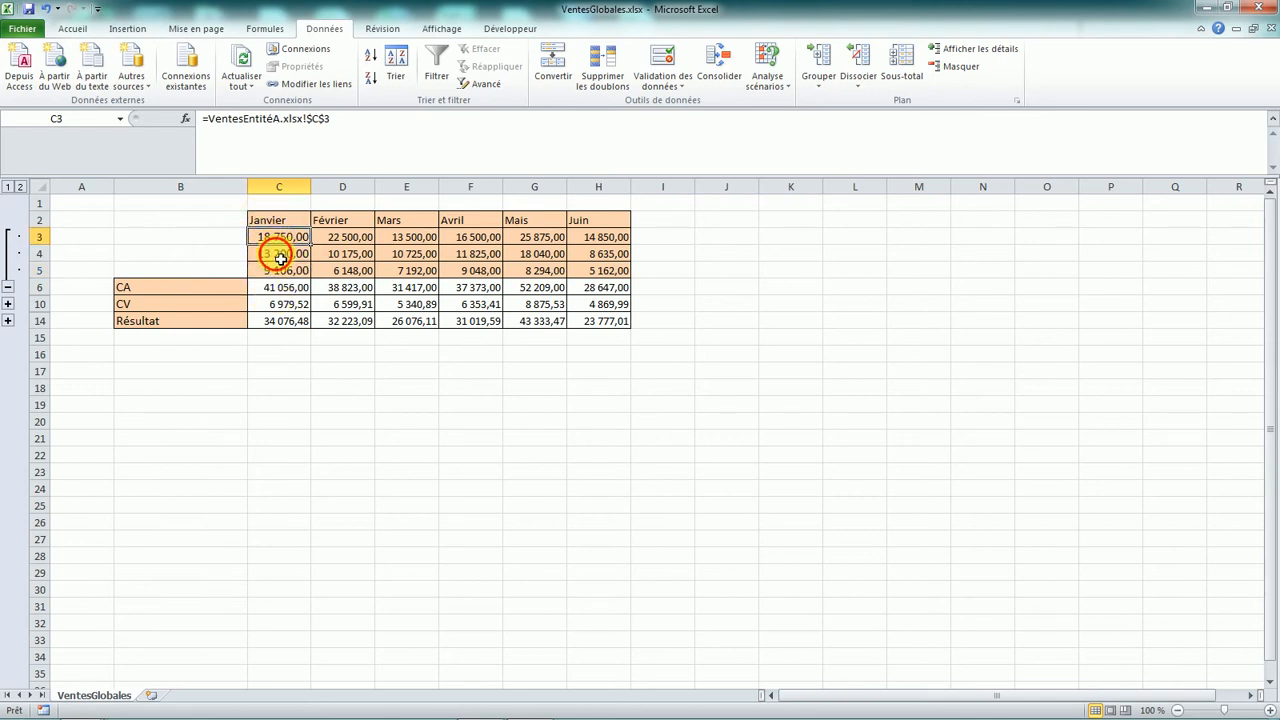
left_click(281, 257)
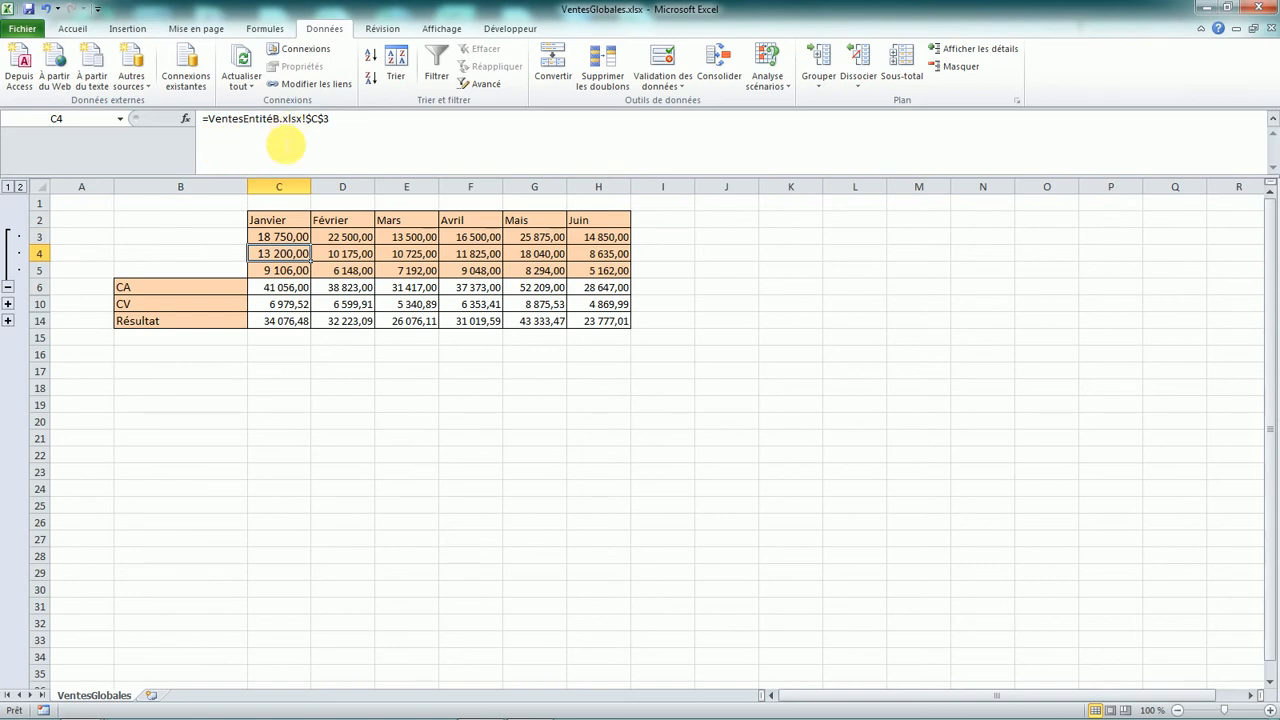
left_click(276, 238)
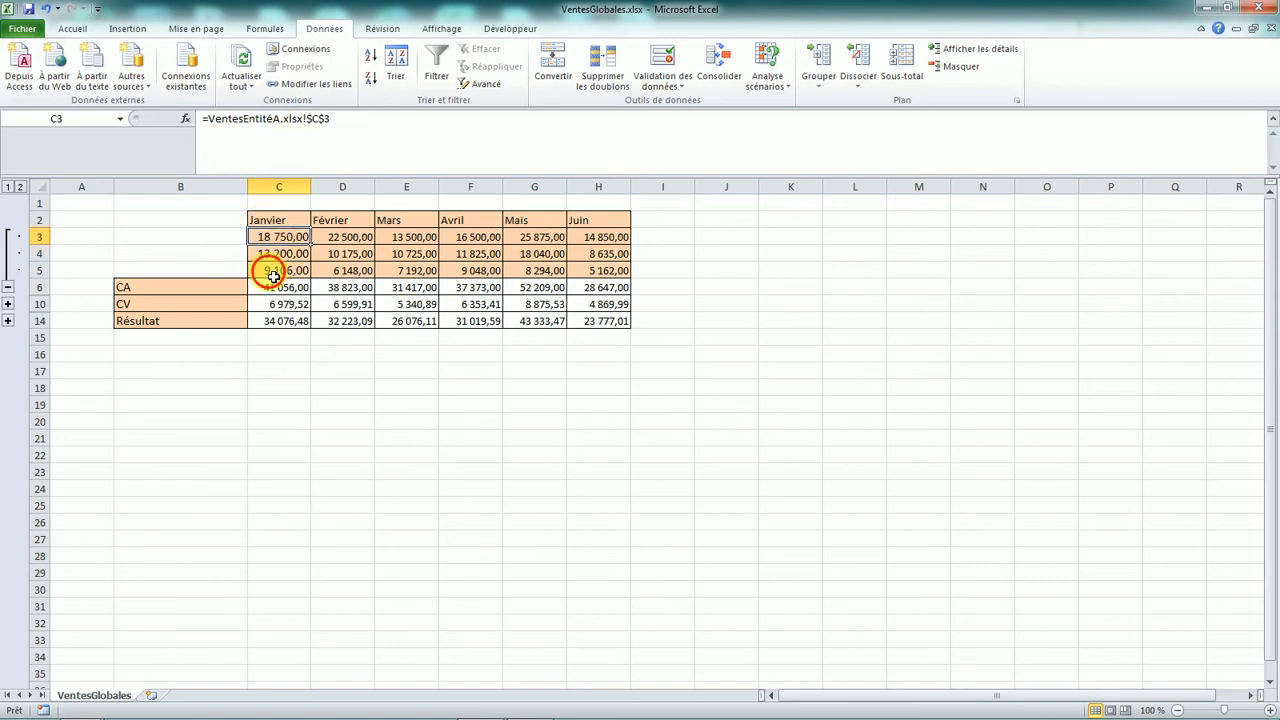
left_click(273, 276)
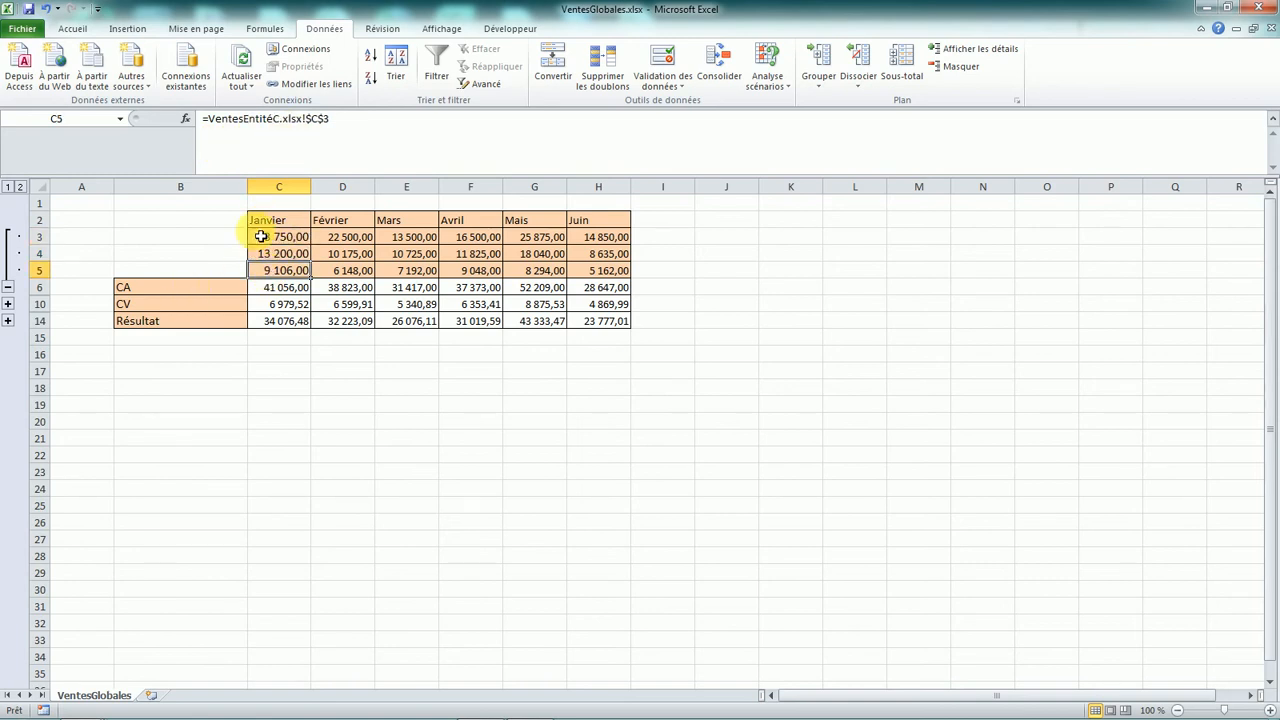
Expand the Résultat detail rows to examine their January formulas, and collapse them again.
left_click(7, 321)
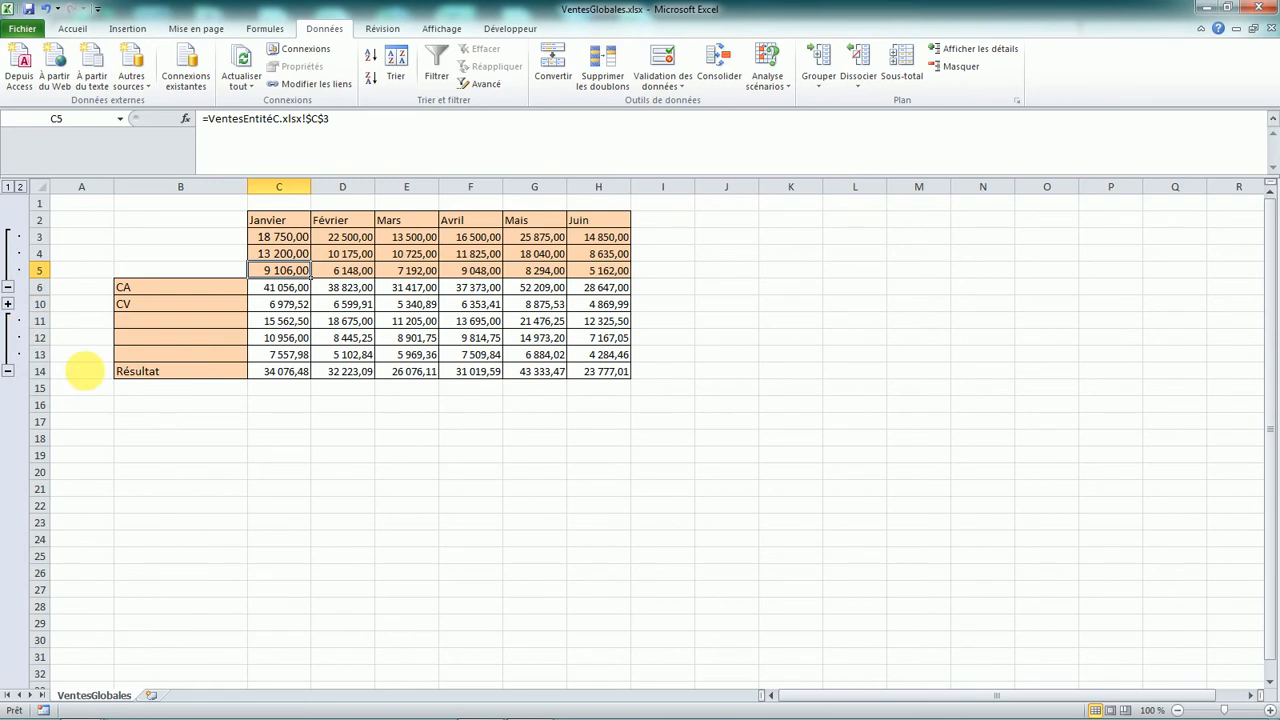
left_click(283, 373)
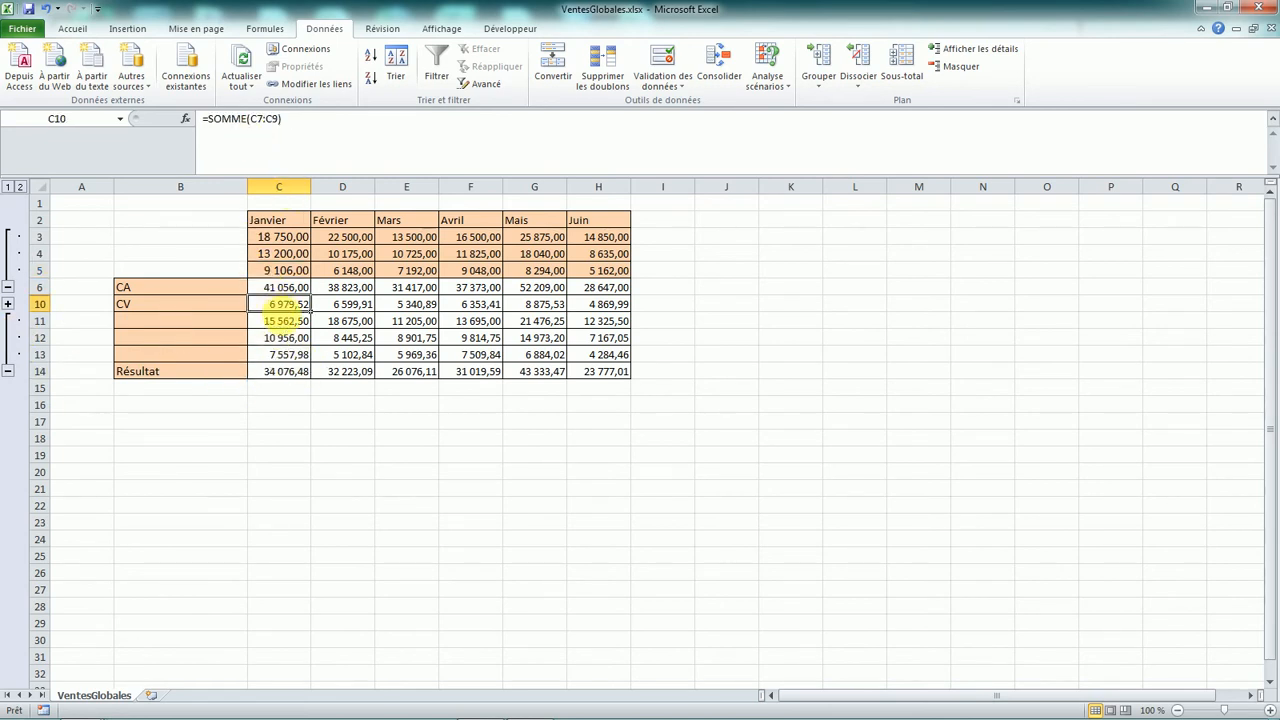
left_click(287, 323)
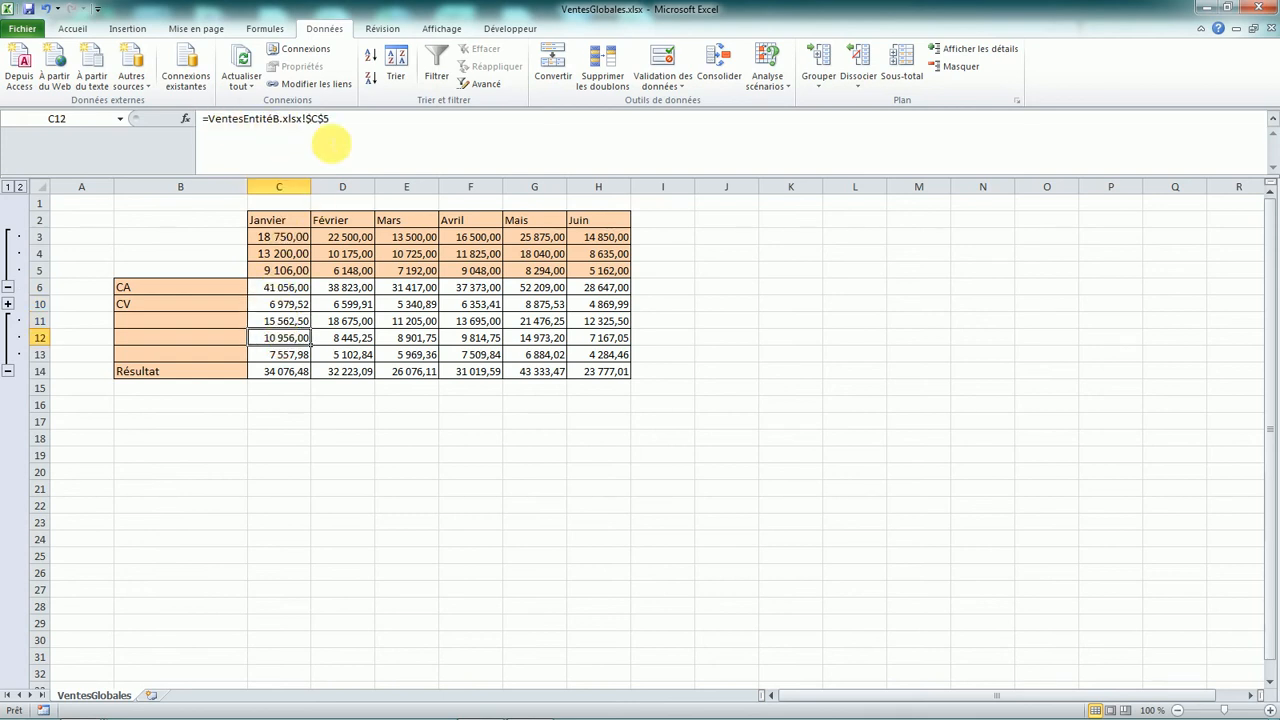
left_click(274, 357)
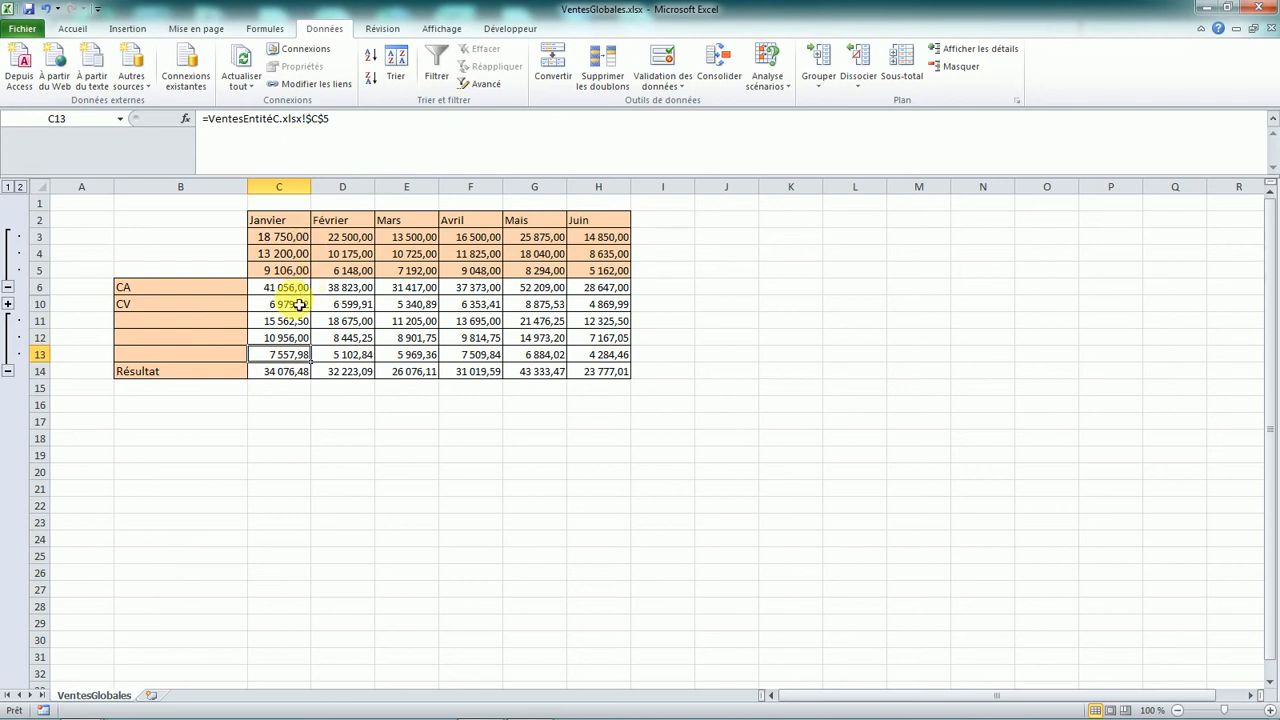
left_click(272, 303)
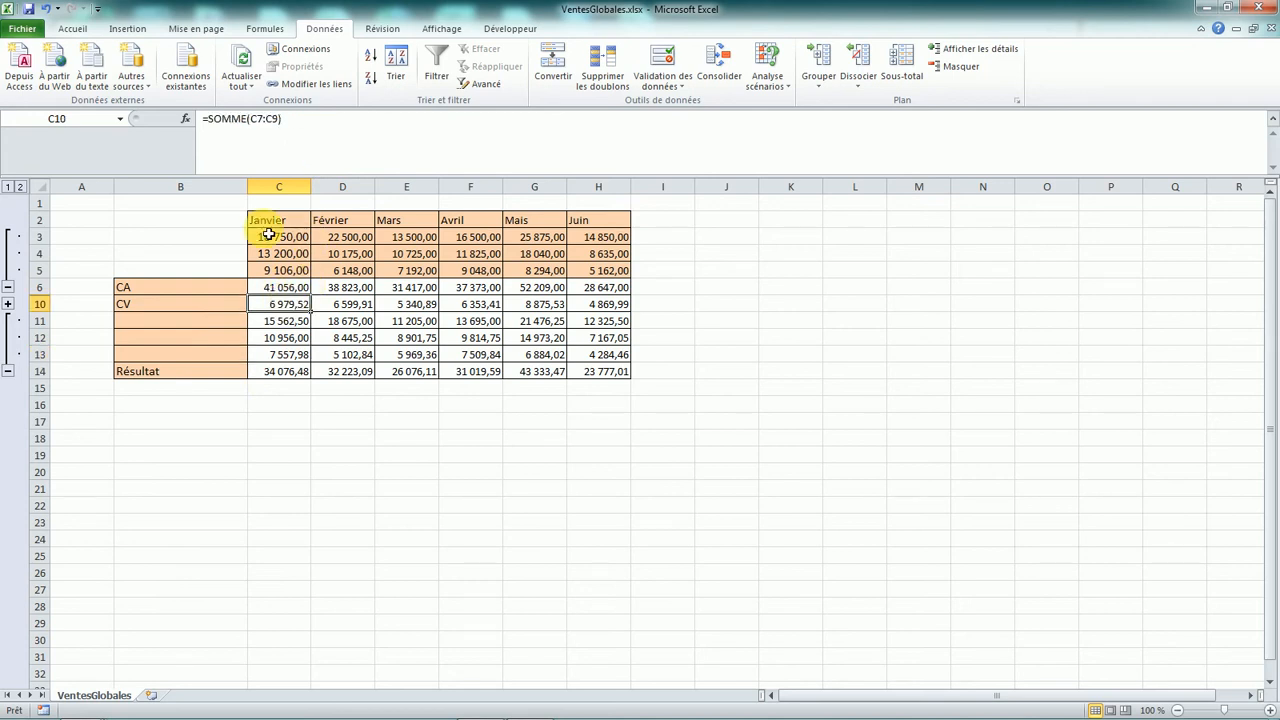
left_click(9, 372)
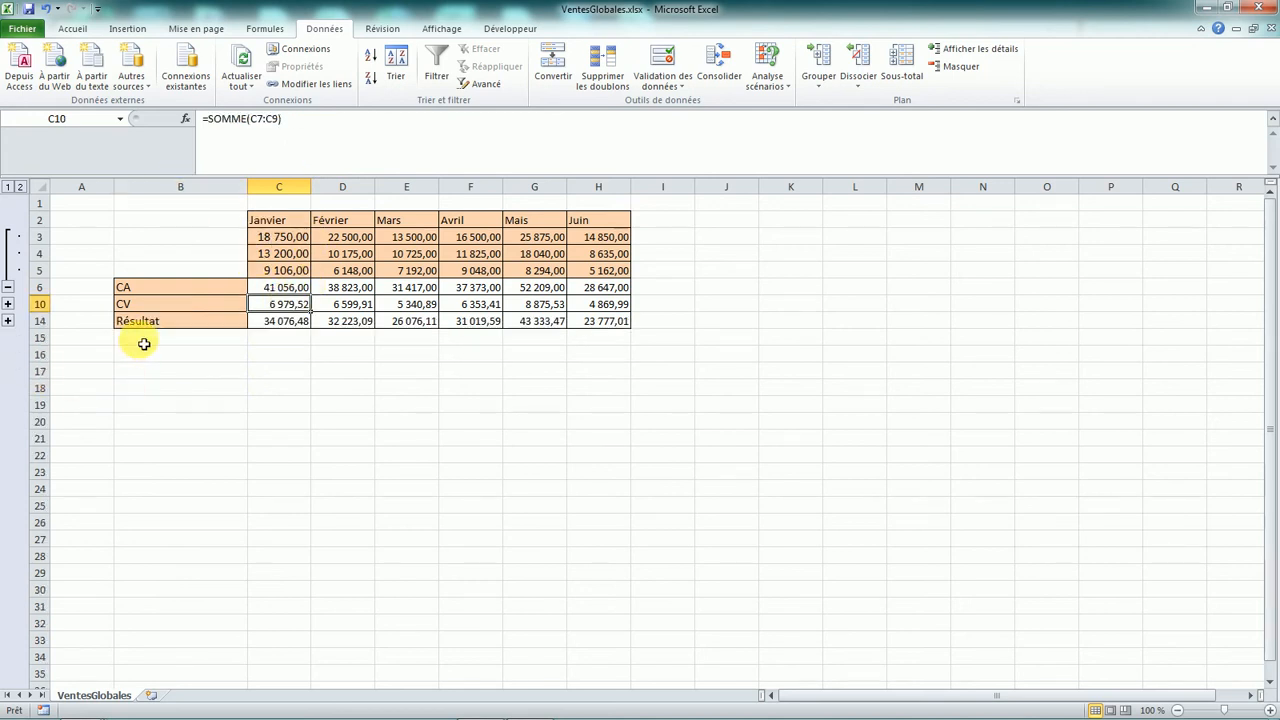
Expand the CV and Résultat detail rows and examine the January formulas in C11:C14.
left_click(9, 305)
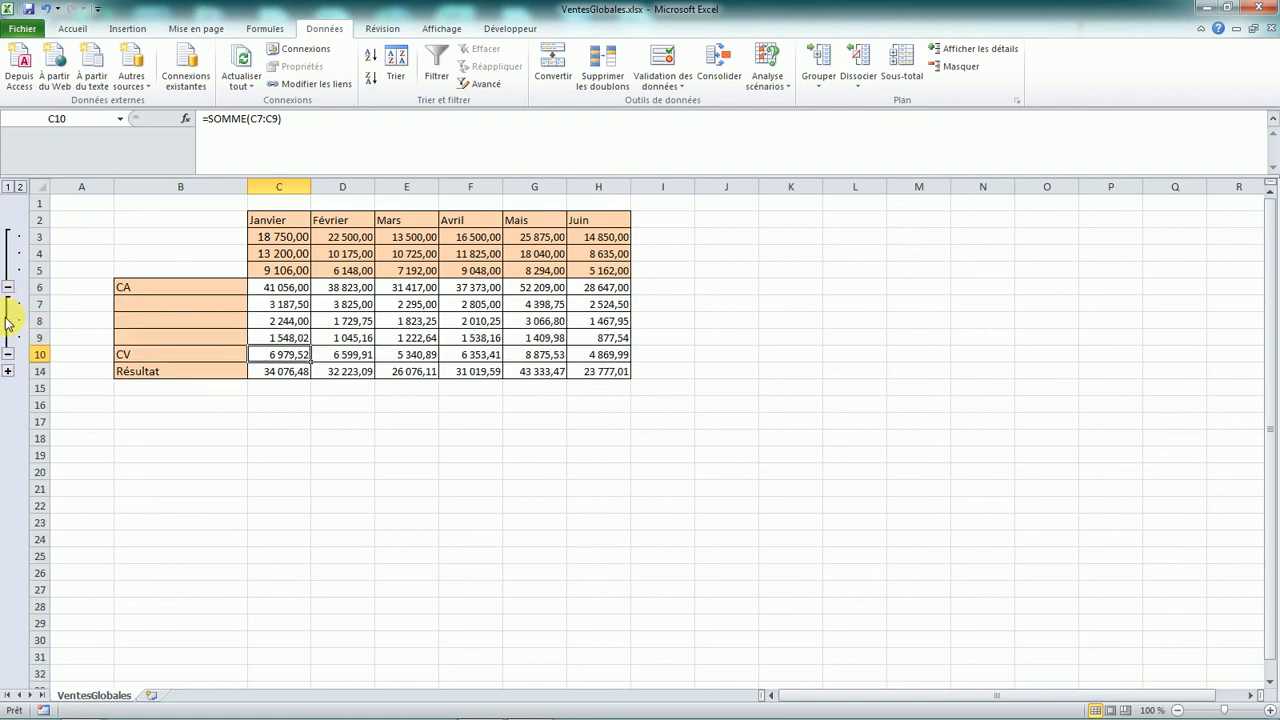
left_click(8, 372)
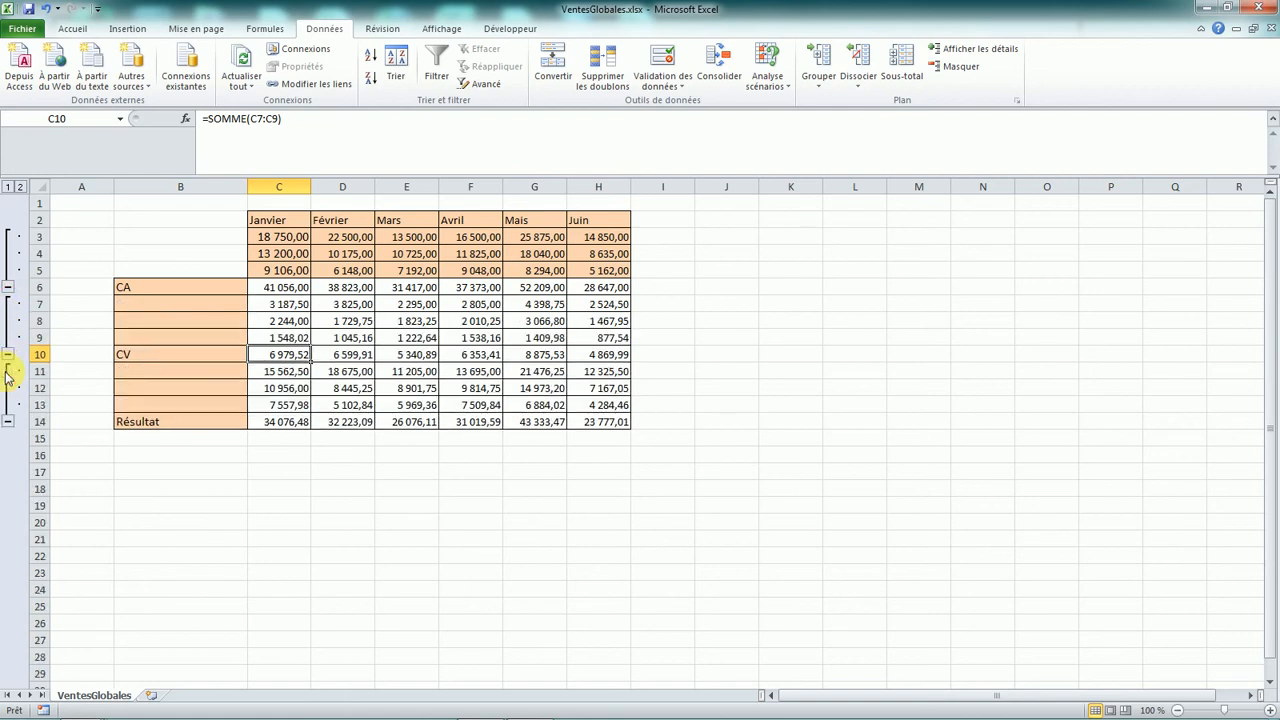
left_click(276, 422)
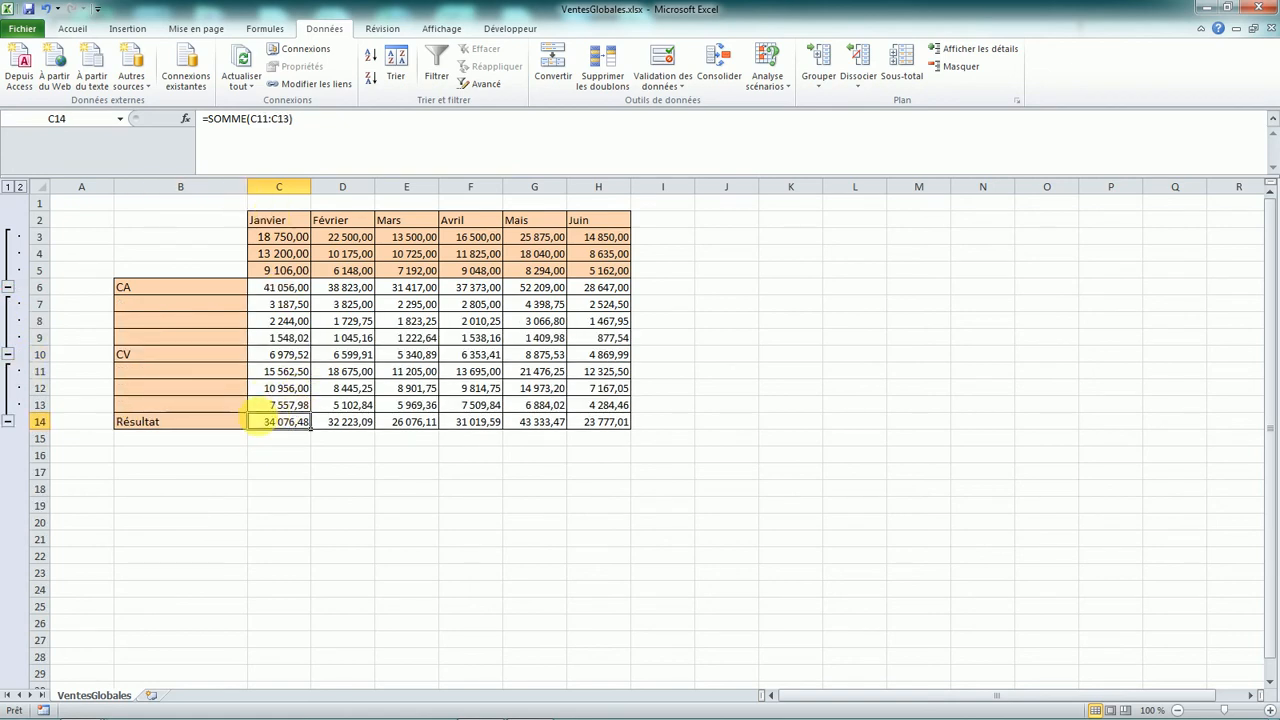
left_click(286, 376)
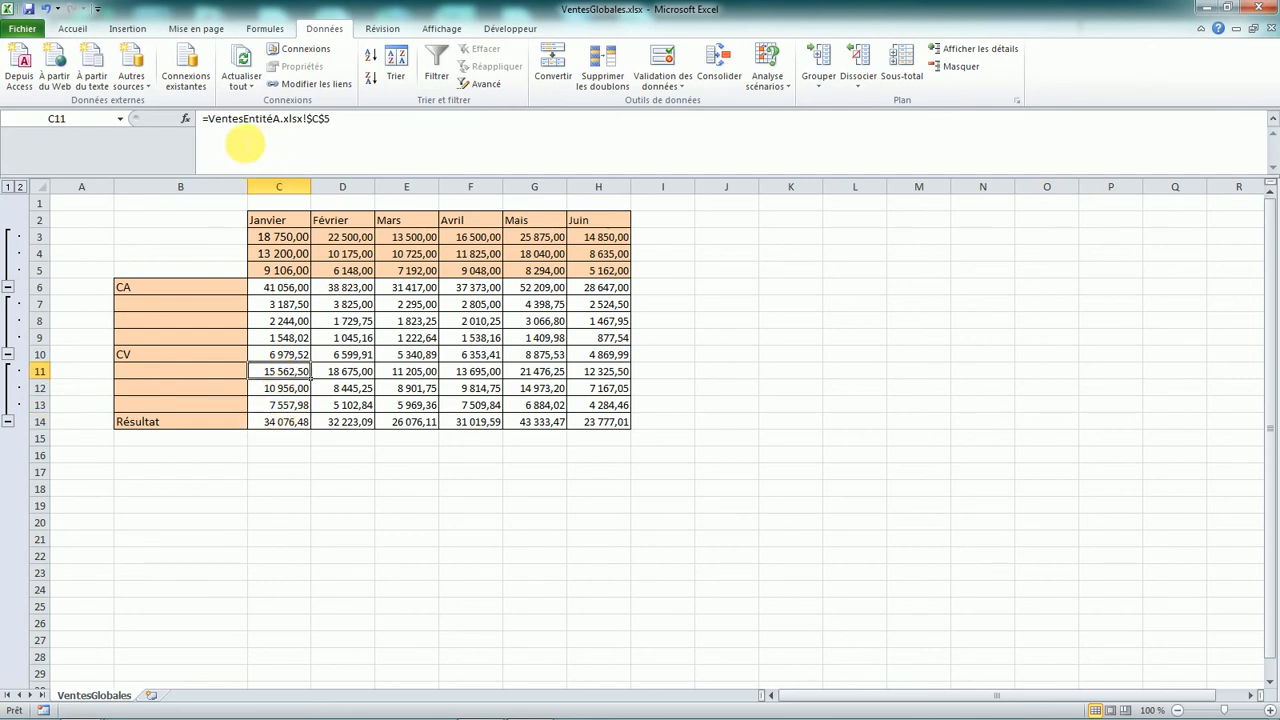
left_click(278, 390)
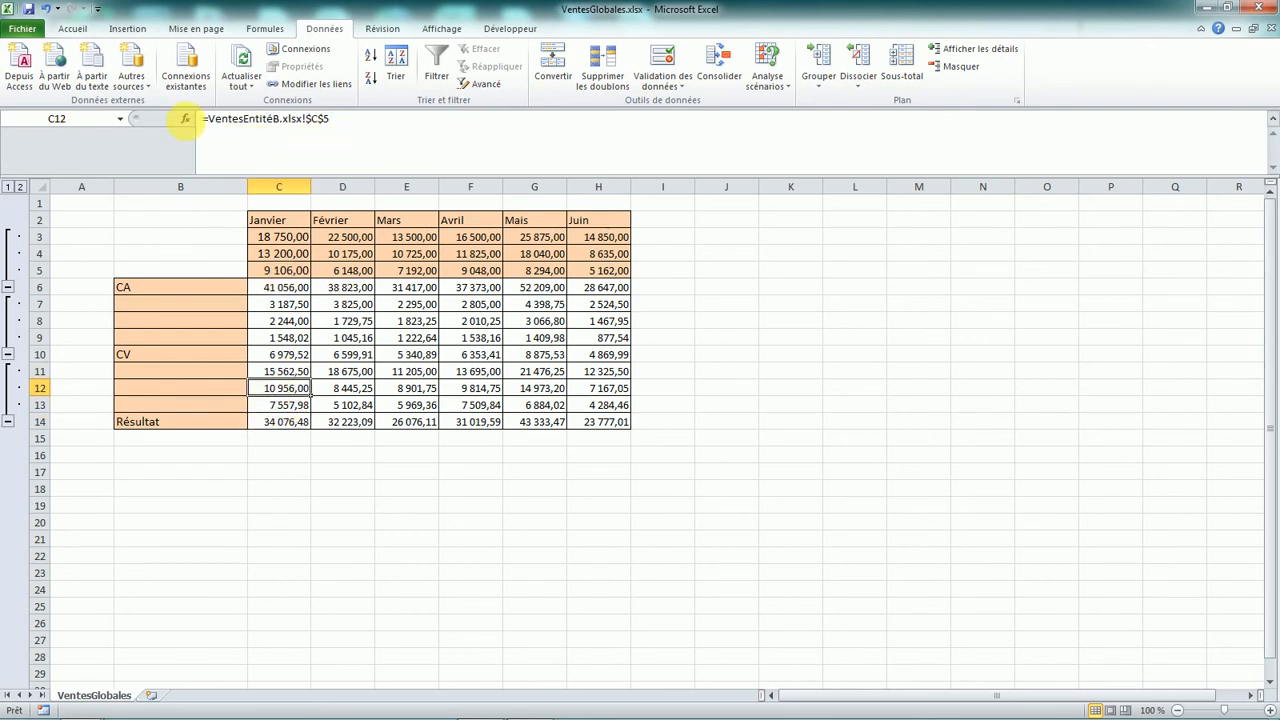
left_click(272, 405)
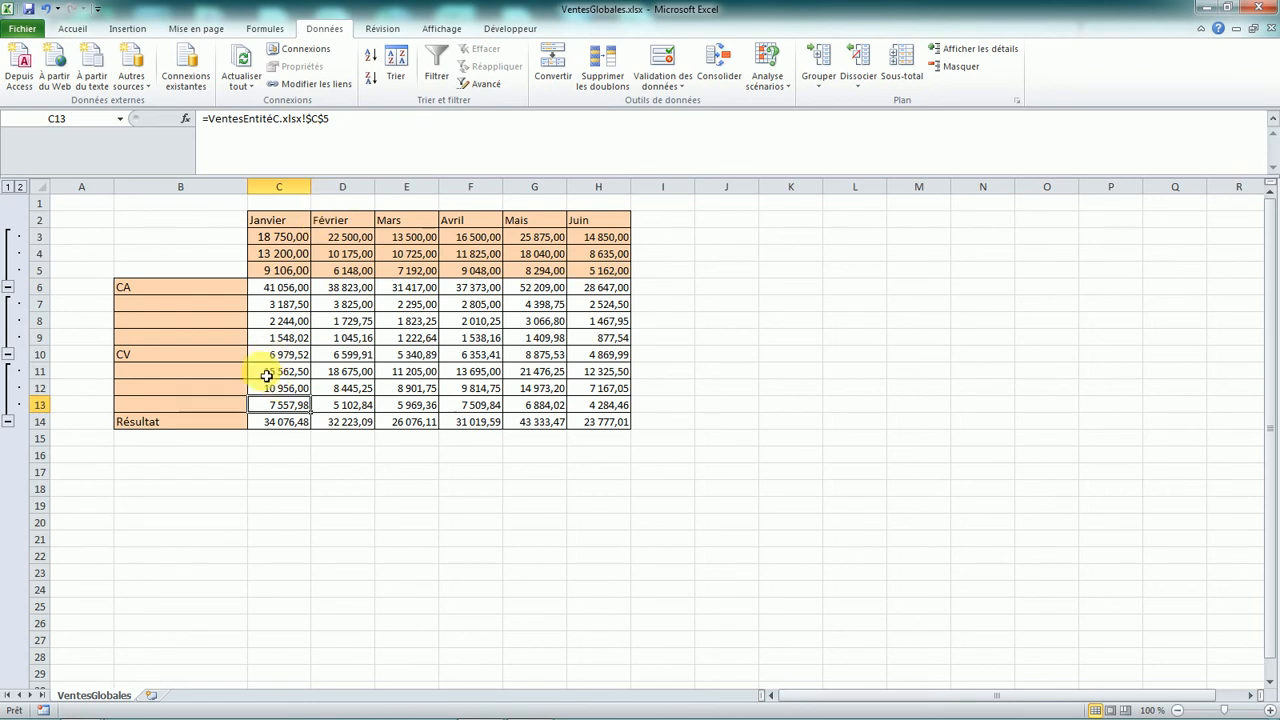
Examine the January formulas of the CV detail rows in C7:C9.
left_click(287, 339)
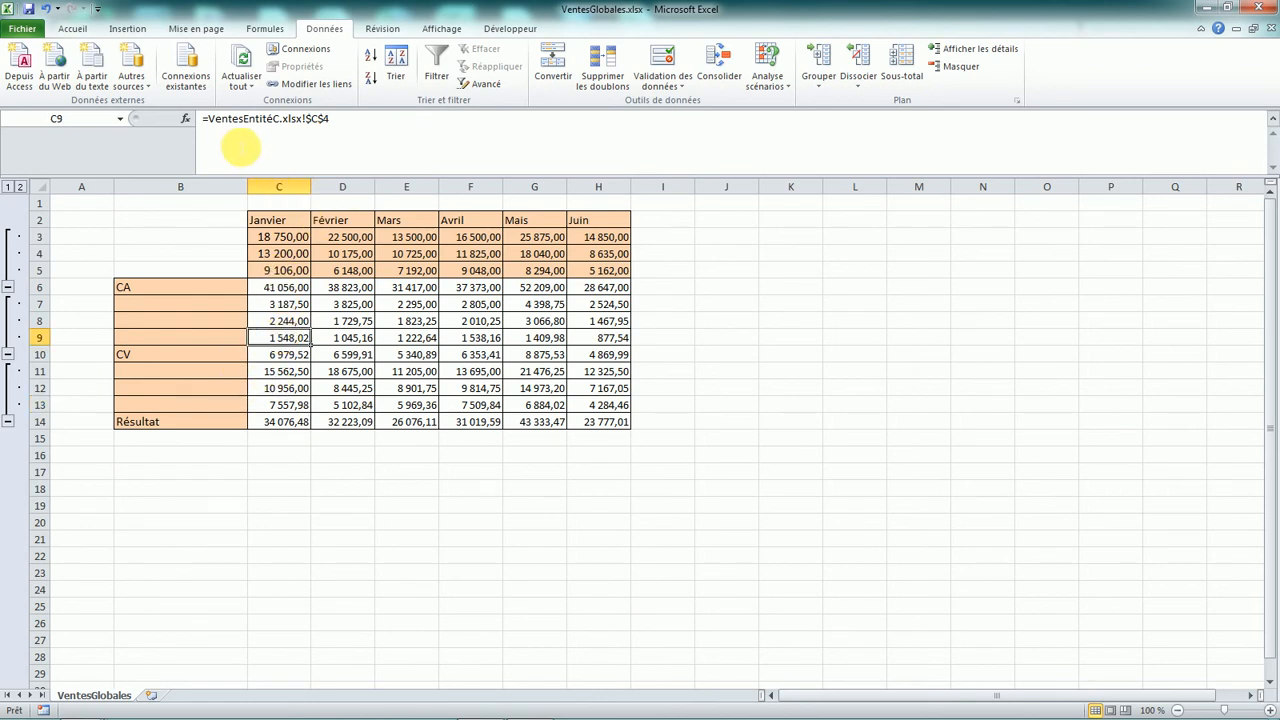
left_click(285, 322)
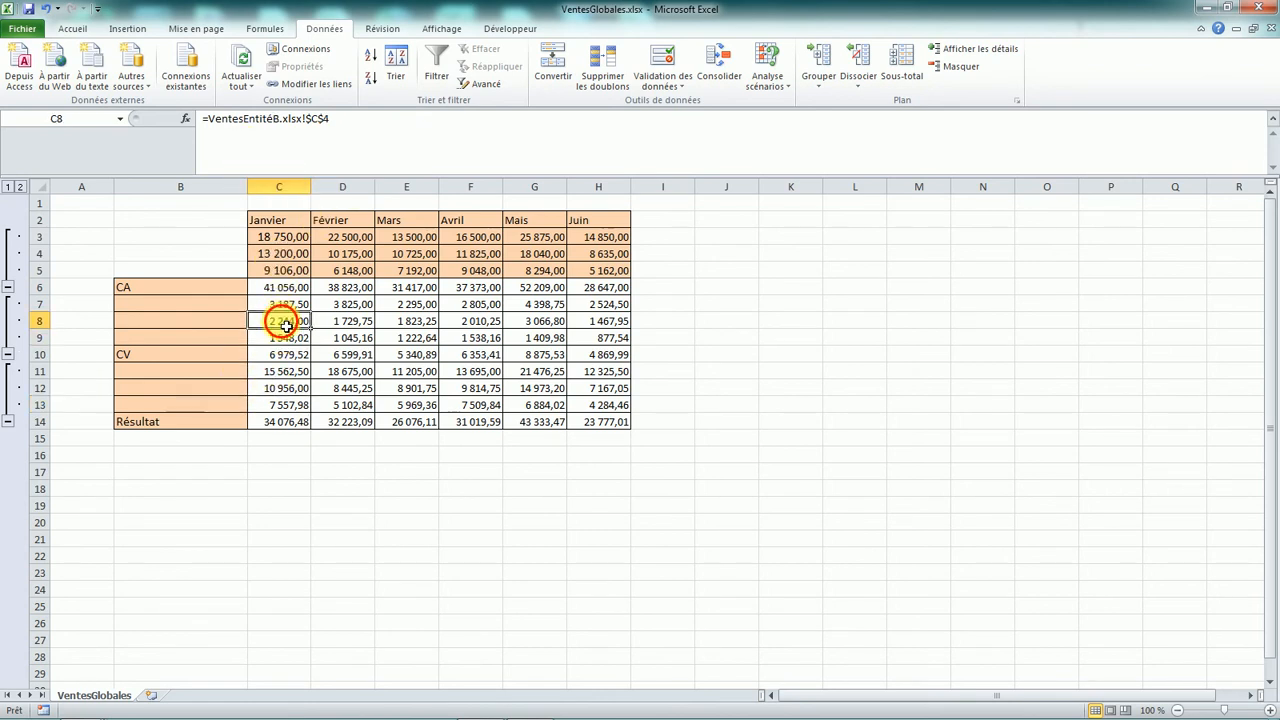
left_click(283, 304)
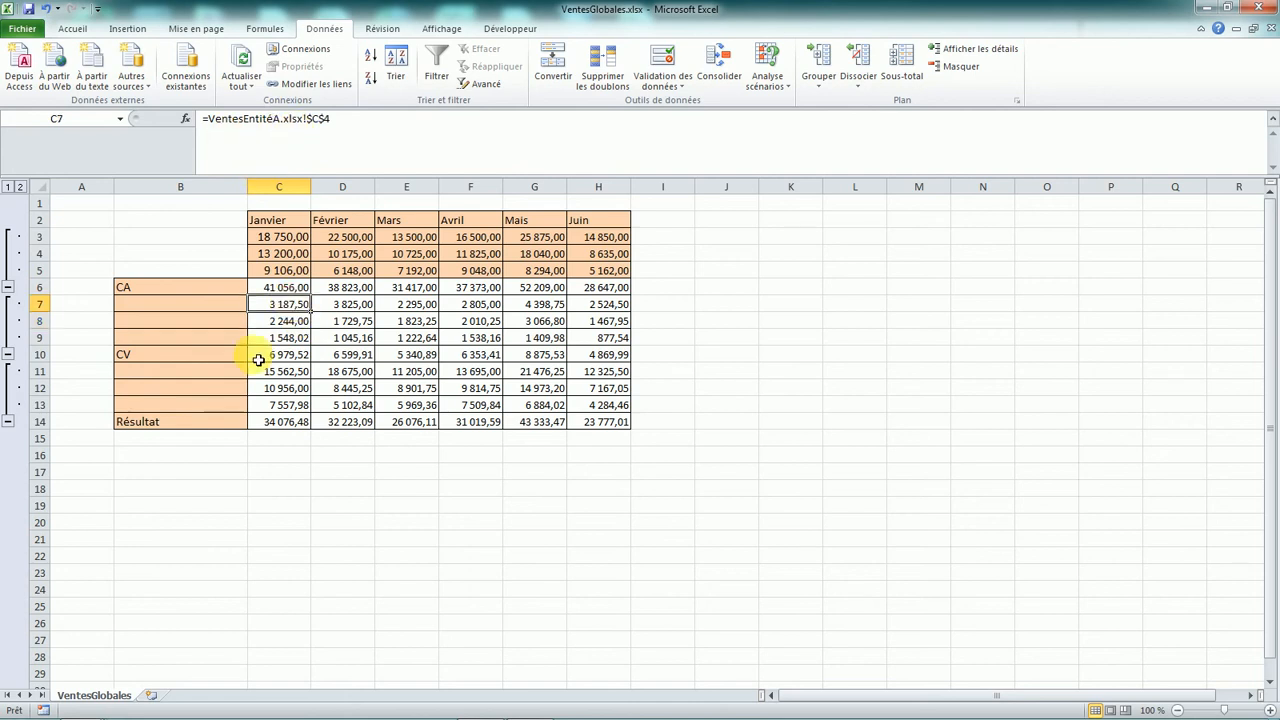
left_click(284, 340)
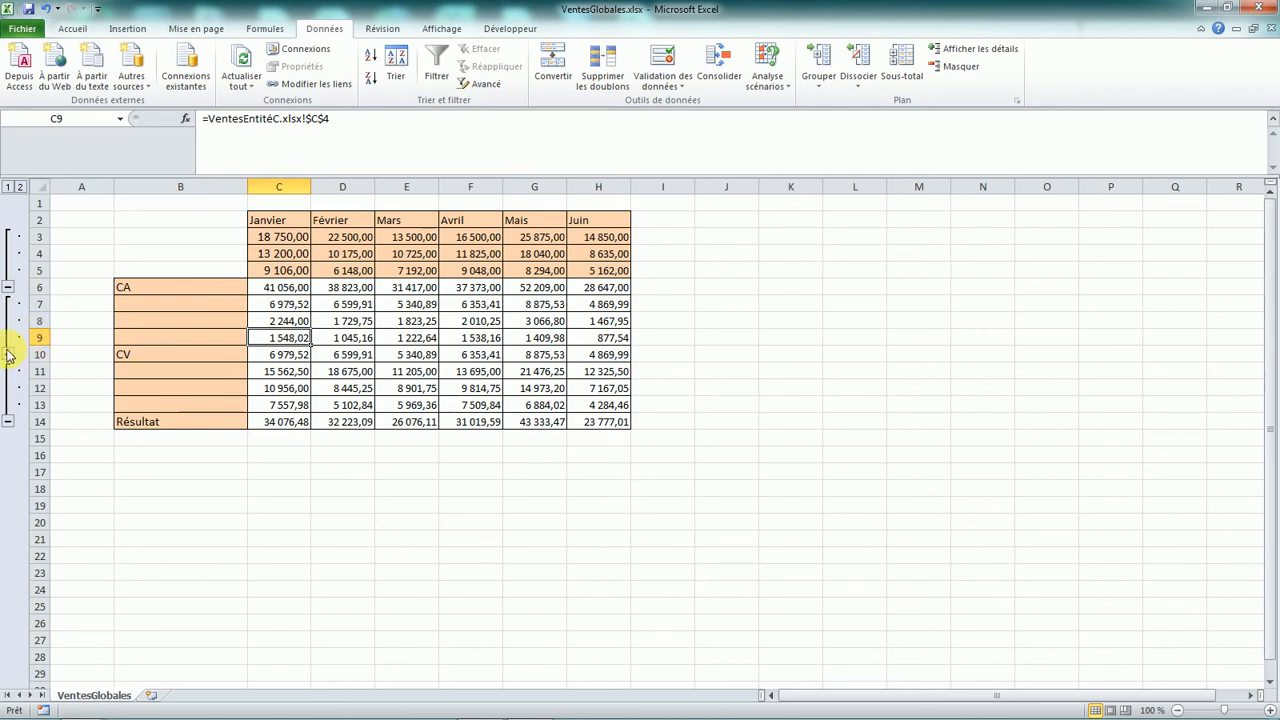
Collapse the detail rows of CV, CA and Résultat so only the consolidated lines are displayed.
left_click(8, 354)
left_click(8, 287)
left_click(8, 321)
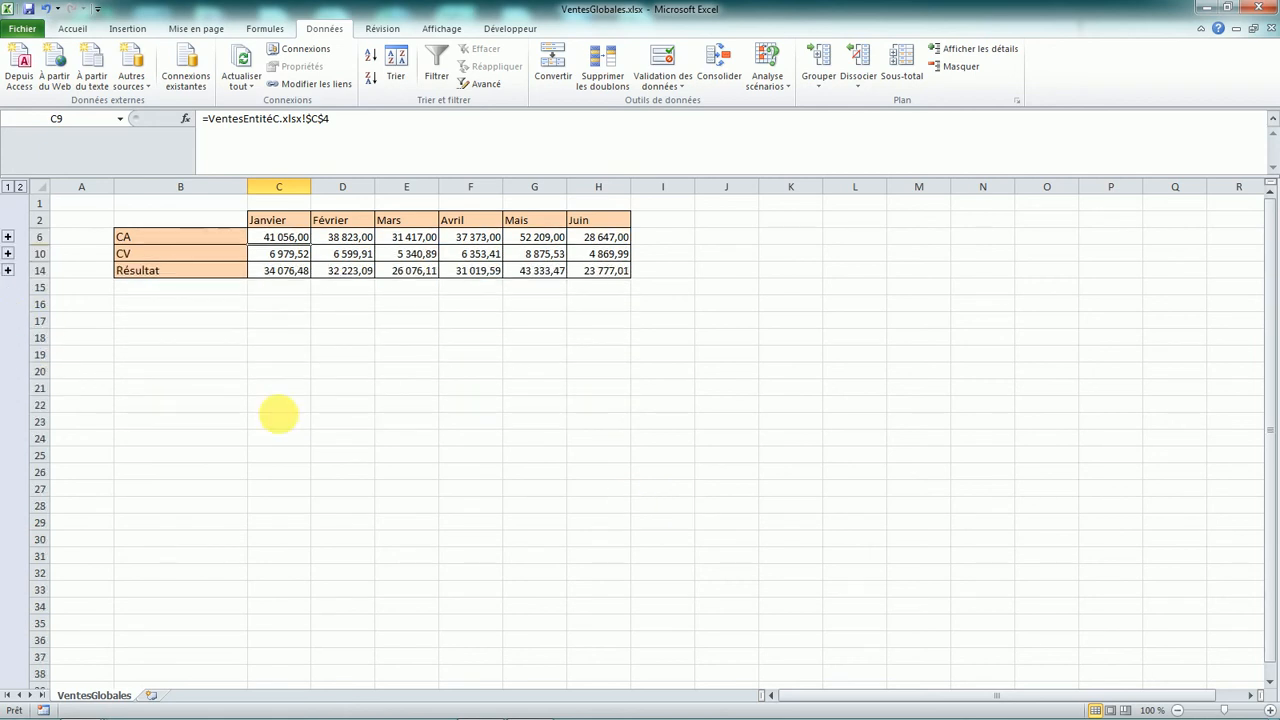
left_click(302, 370)
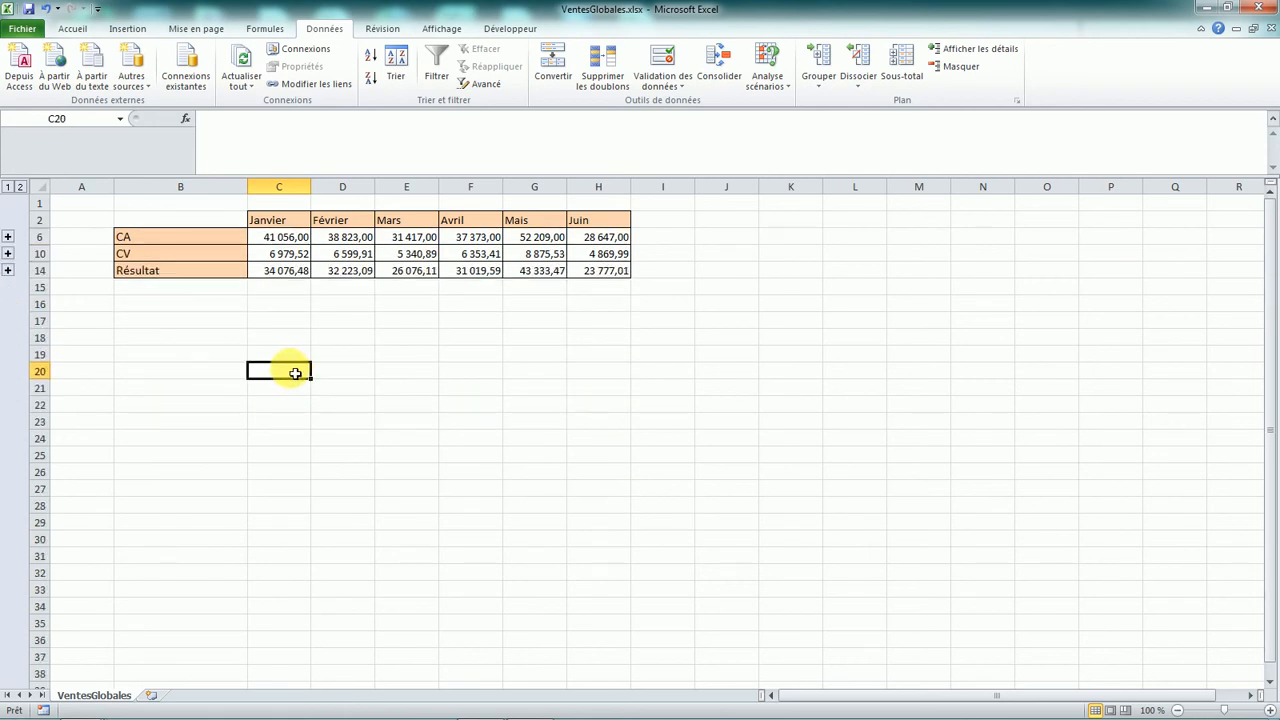
Expand the detail rows of the CA line to view the sales of each entity.
left_click(210, 321)
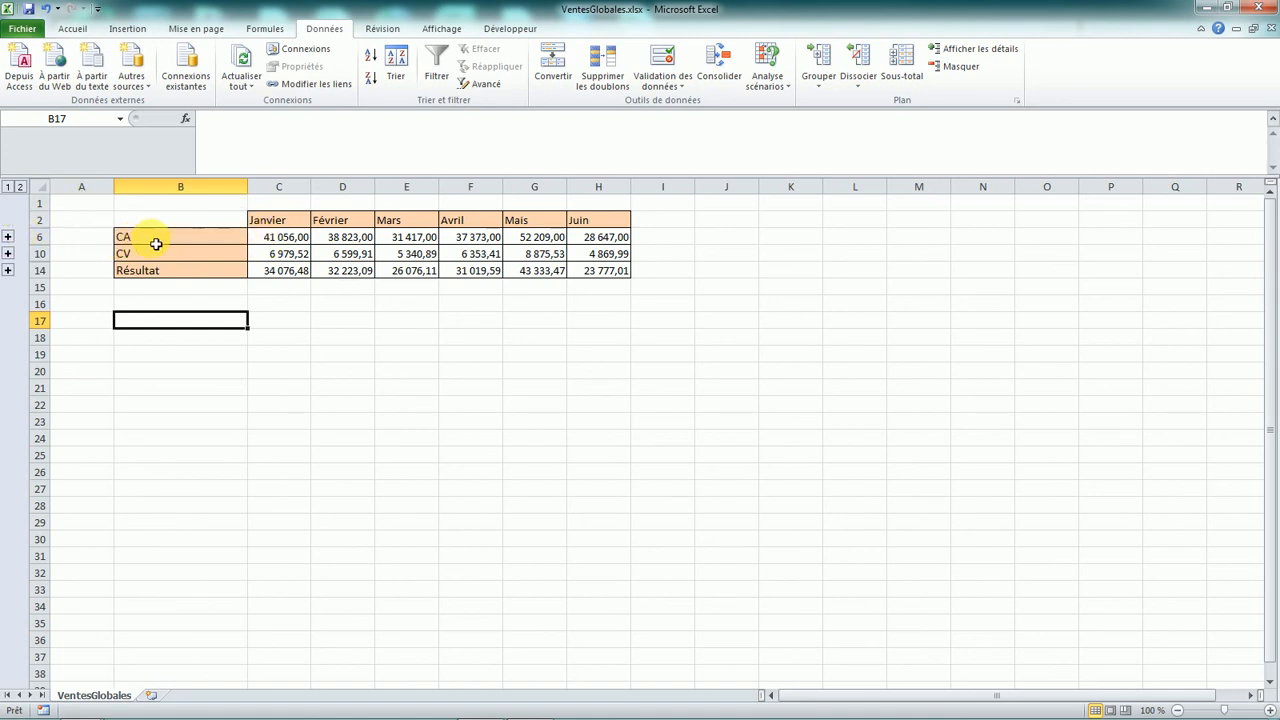
left_click(8, 240)
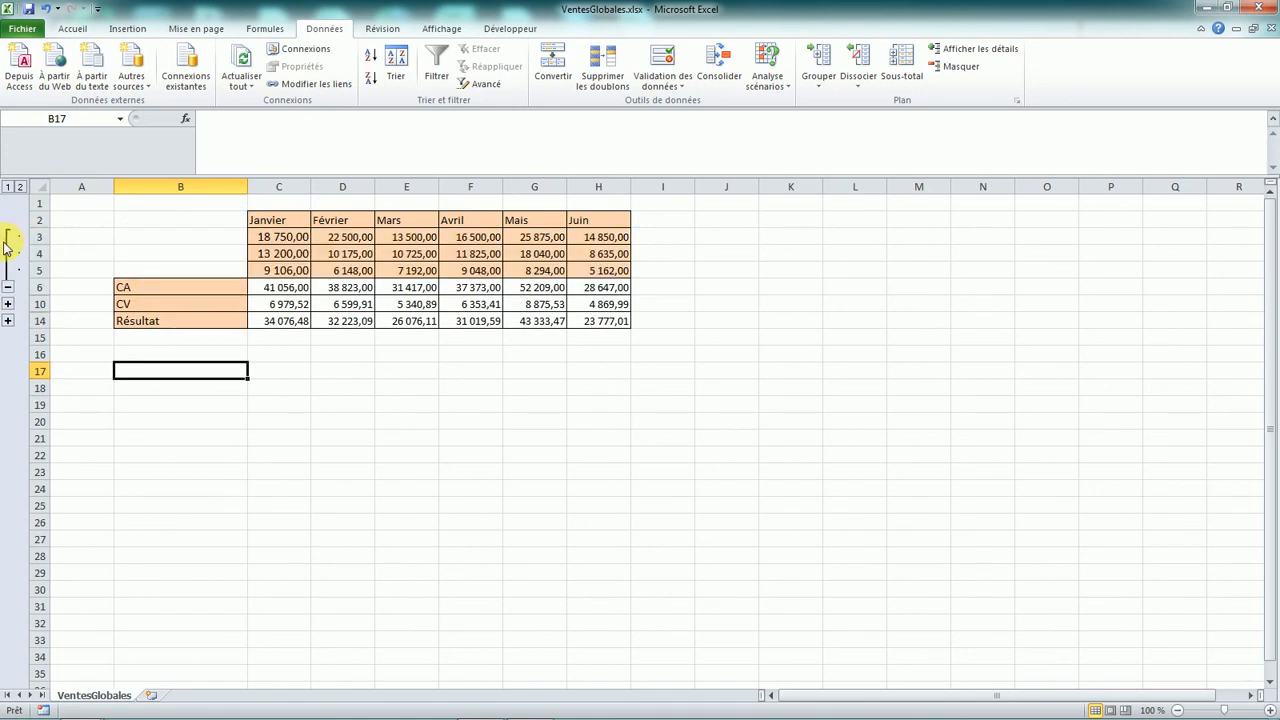
Change the fill colour of the CA detail cells C3:H5 to white.
left_click(287, 243)
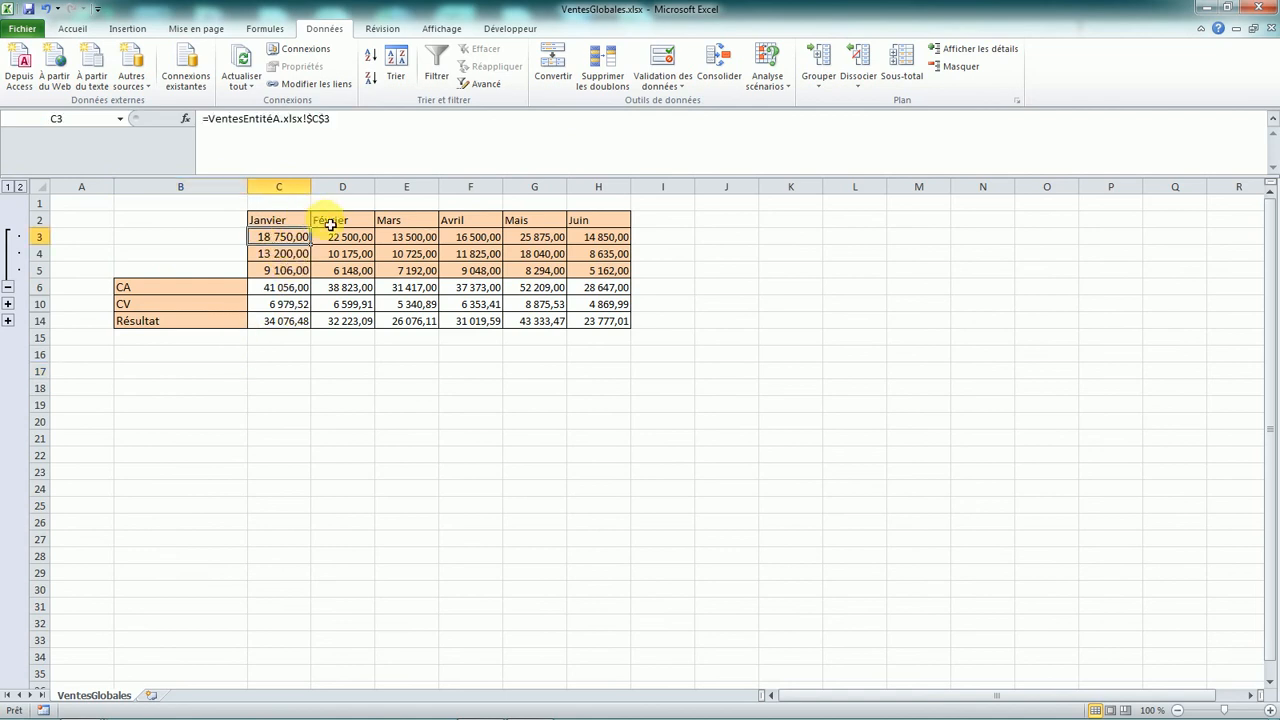
left_click_drag(288, 243, 598, 270)
left_click(68, 33)
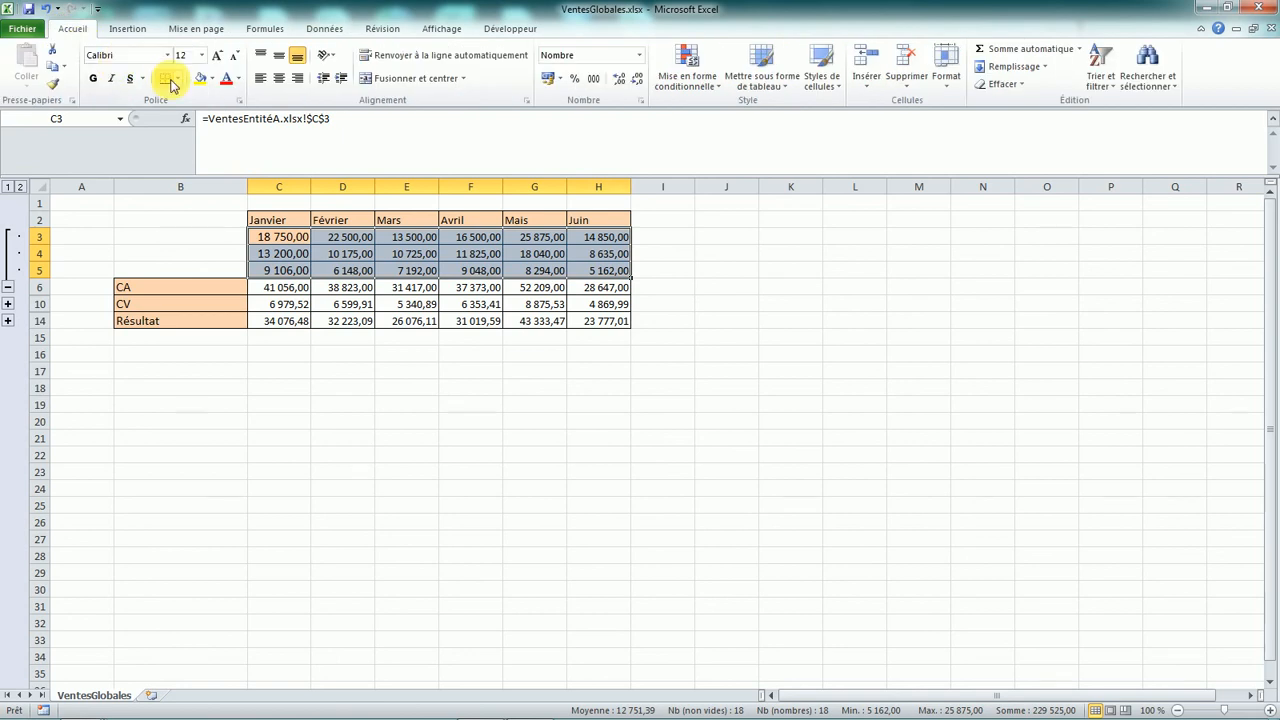
left_click(211, 78)
left_click(199, 110)
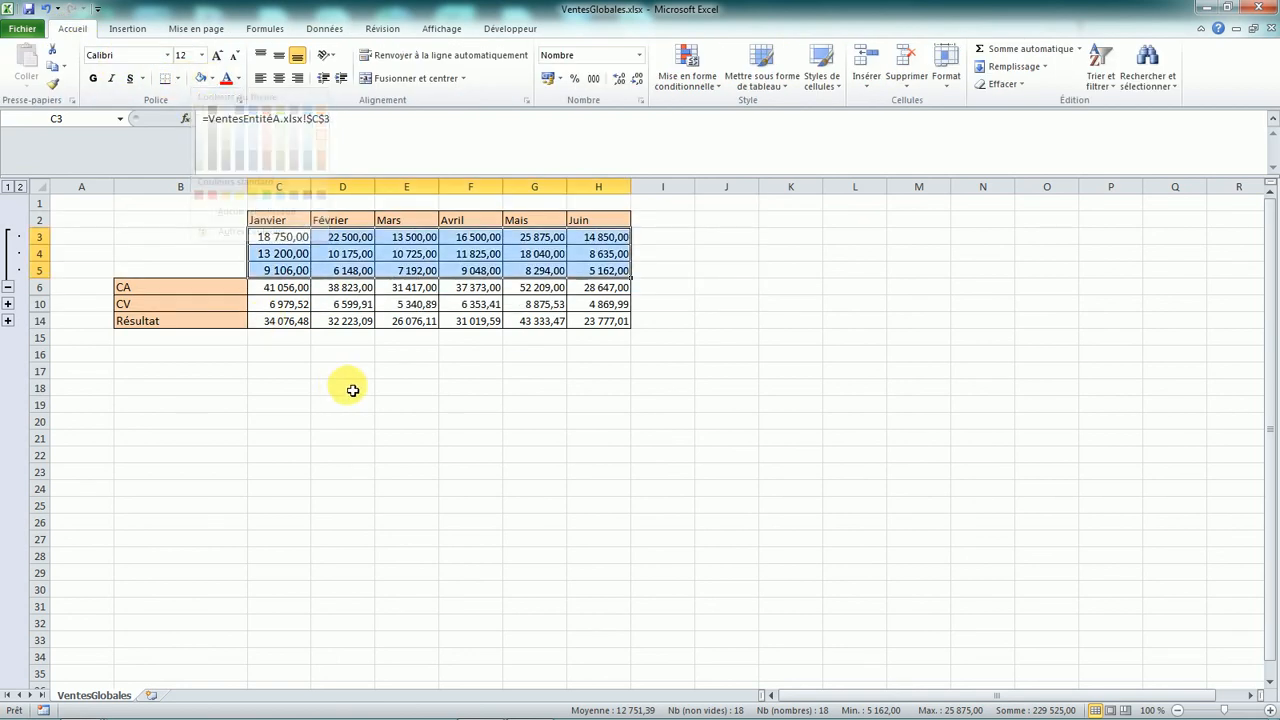
left_click(344, 388)
Collapse the CA detail rows and examine the formula of the January CA total in C6.
left_click(9, 289)
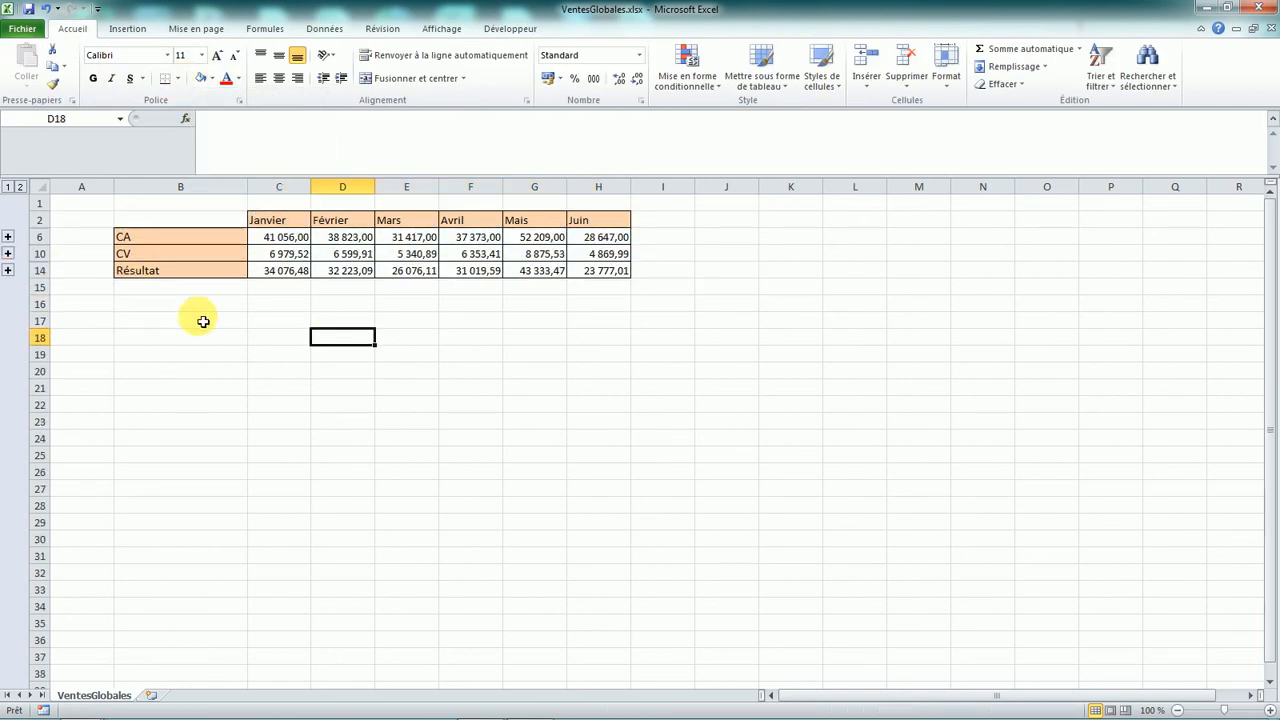
left_click(211, 319)
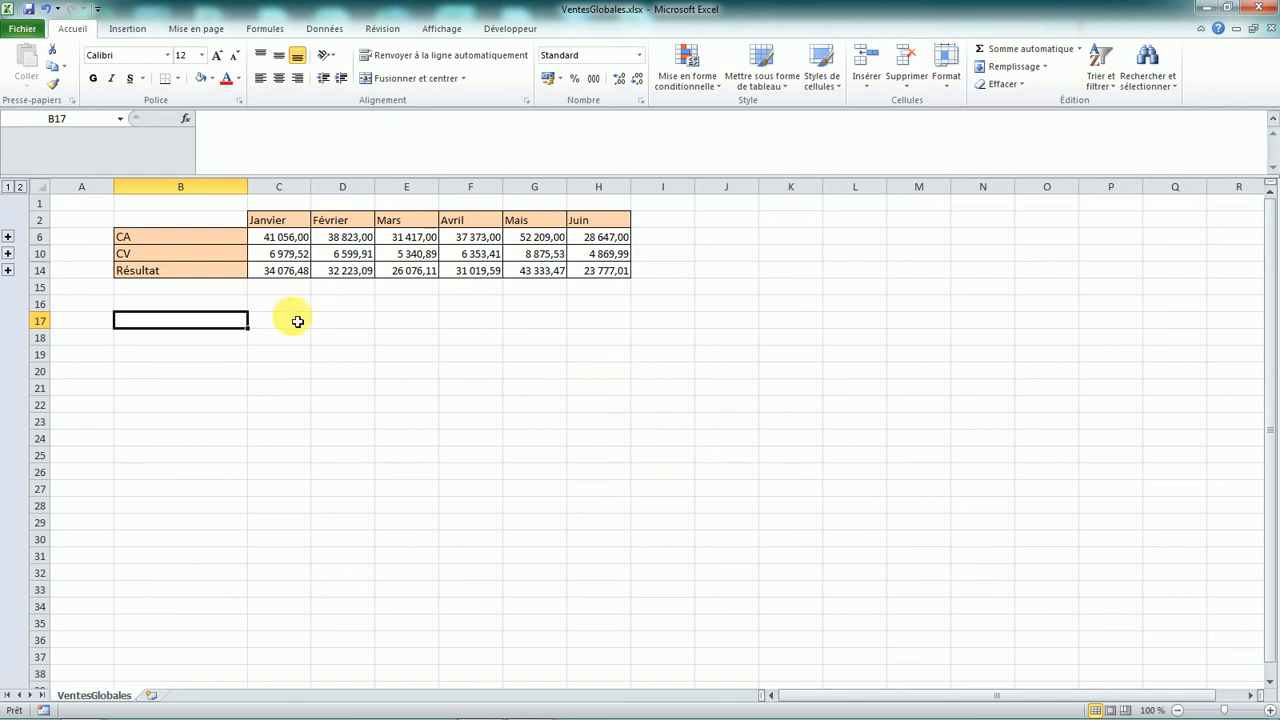
left_click(276, 241)
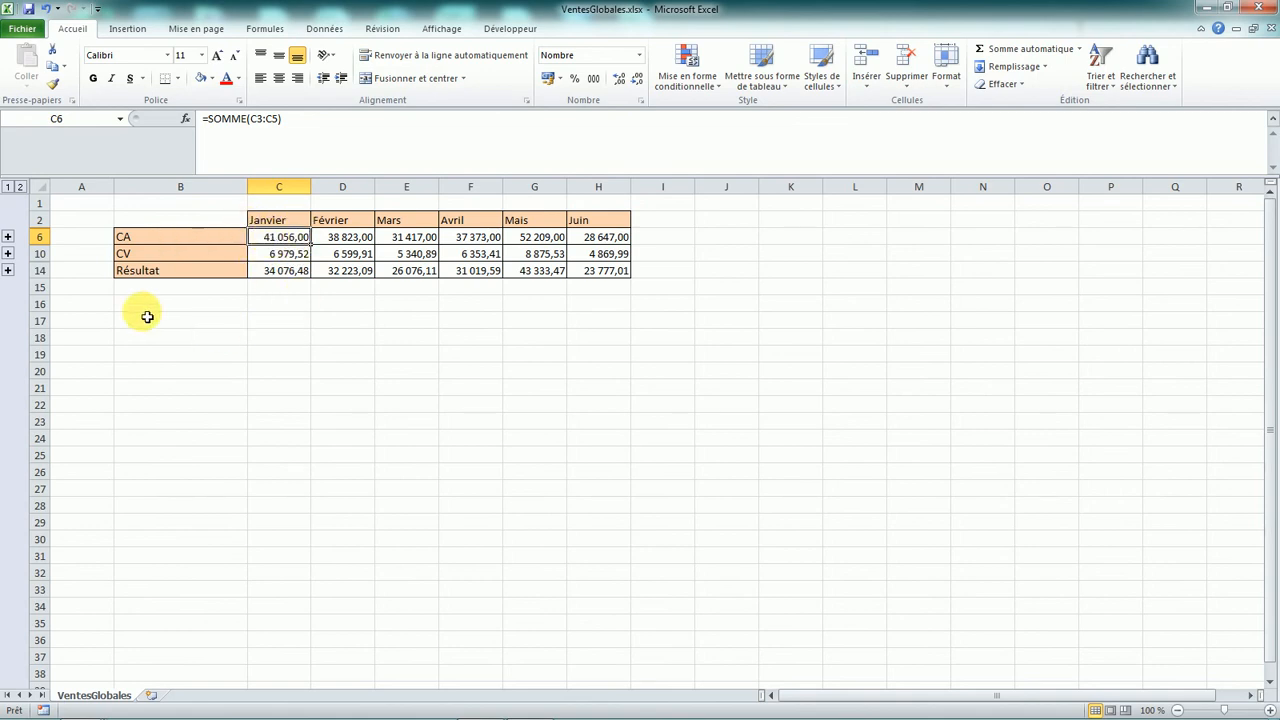
left_click(269, 345)
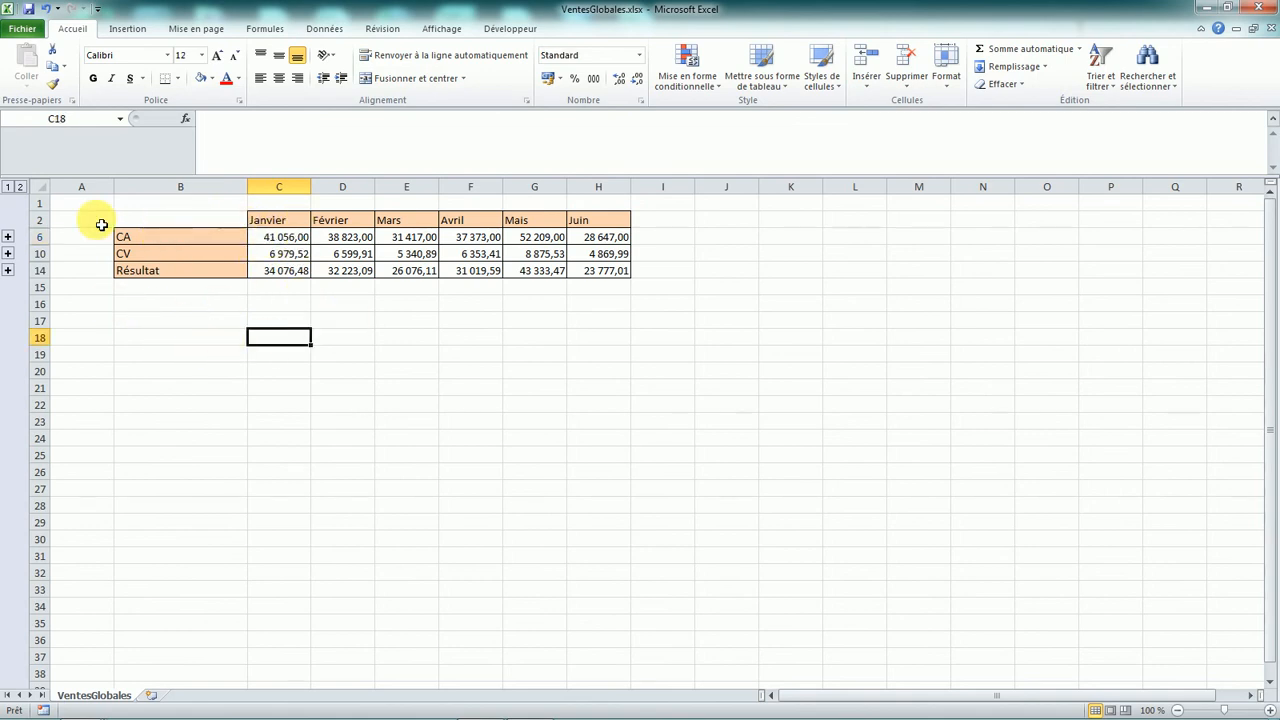
Expand the CA detail rows, examine the January source links in C3:C5, and collapse the rows again.
left_click(8, 237)
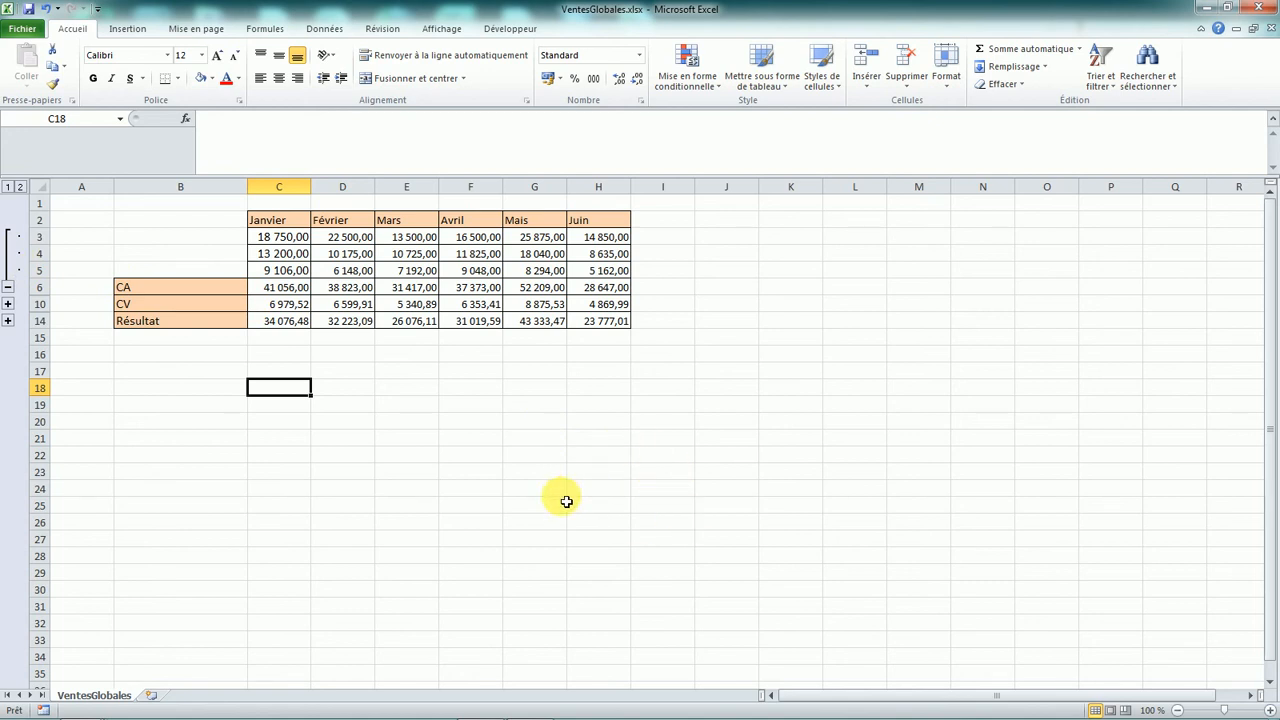
left_click(266, 234)
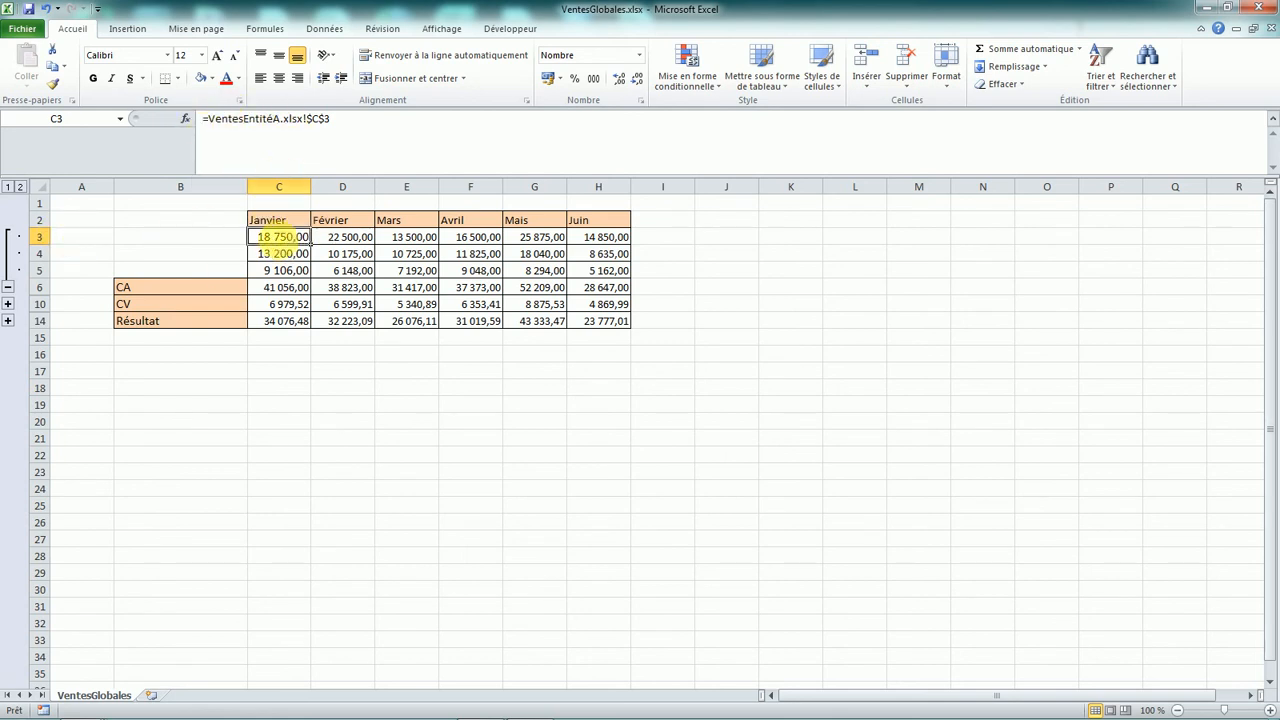
left_click(290, 256)
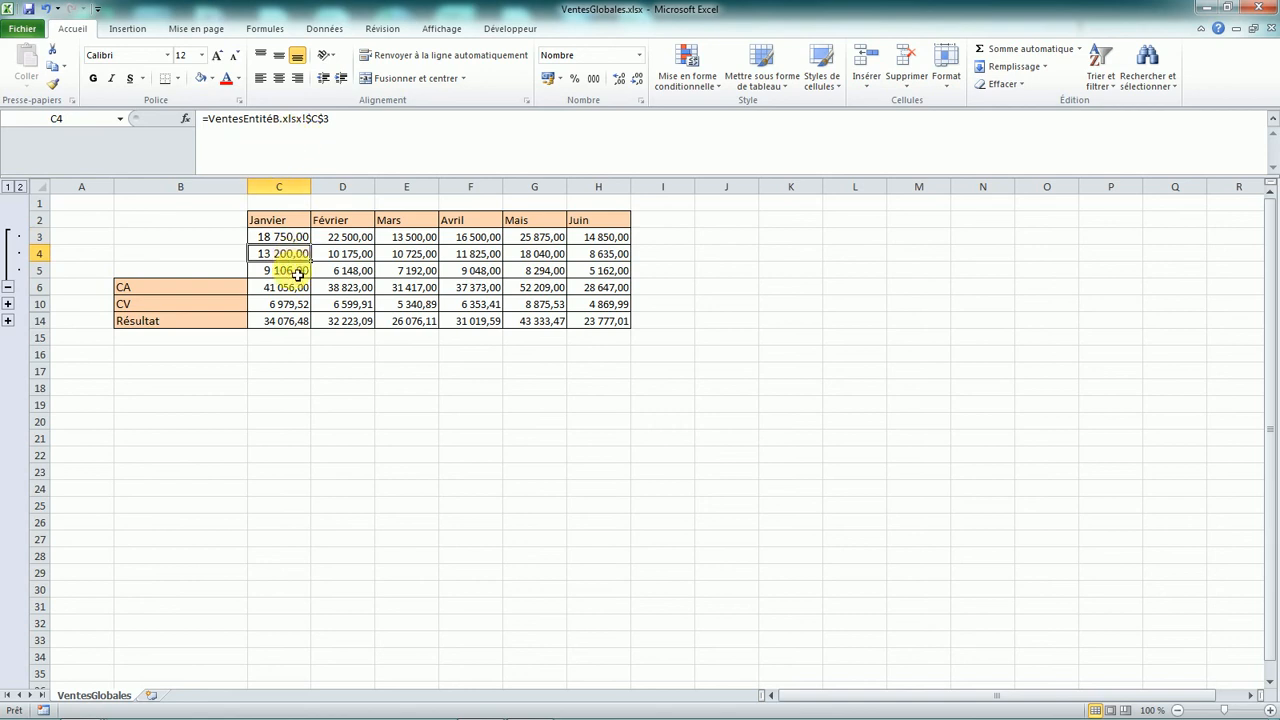
left_click(292, 272)
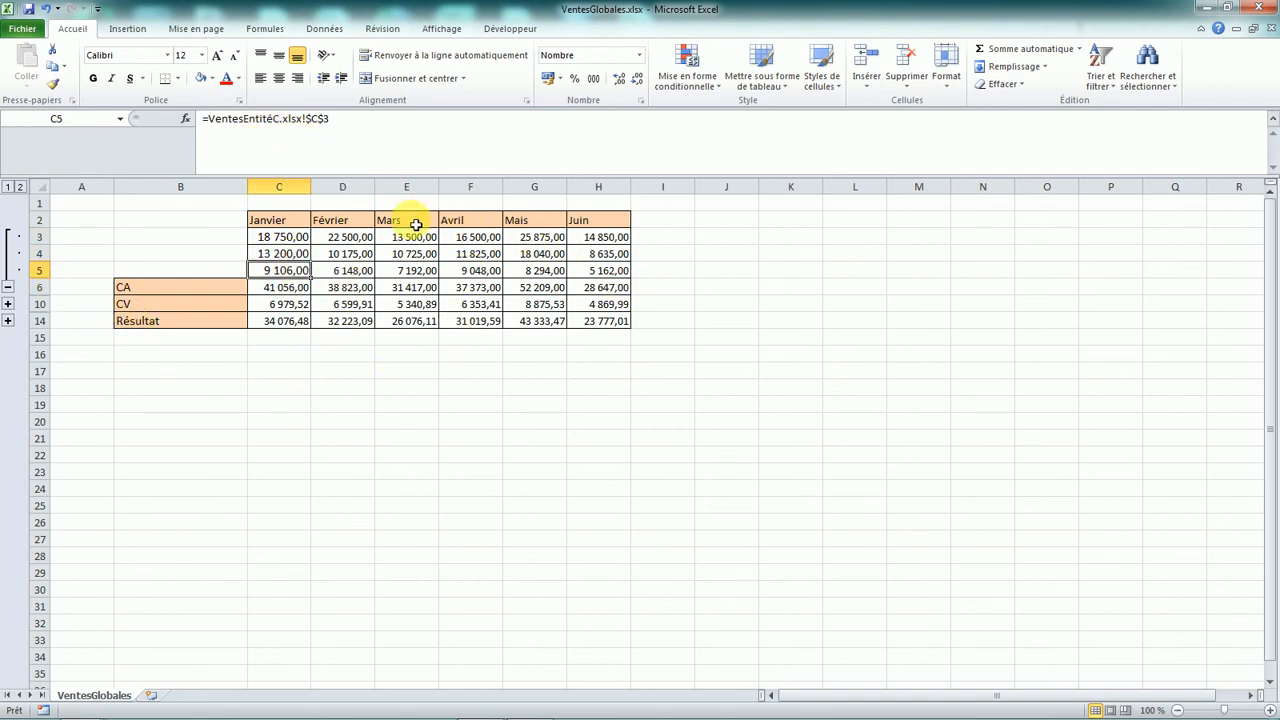
left_click(9, 288)
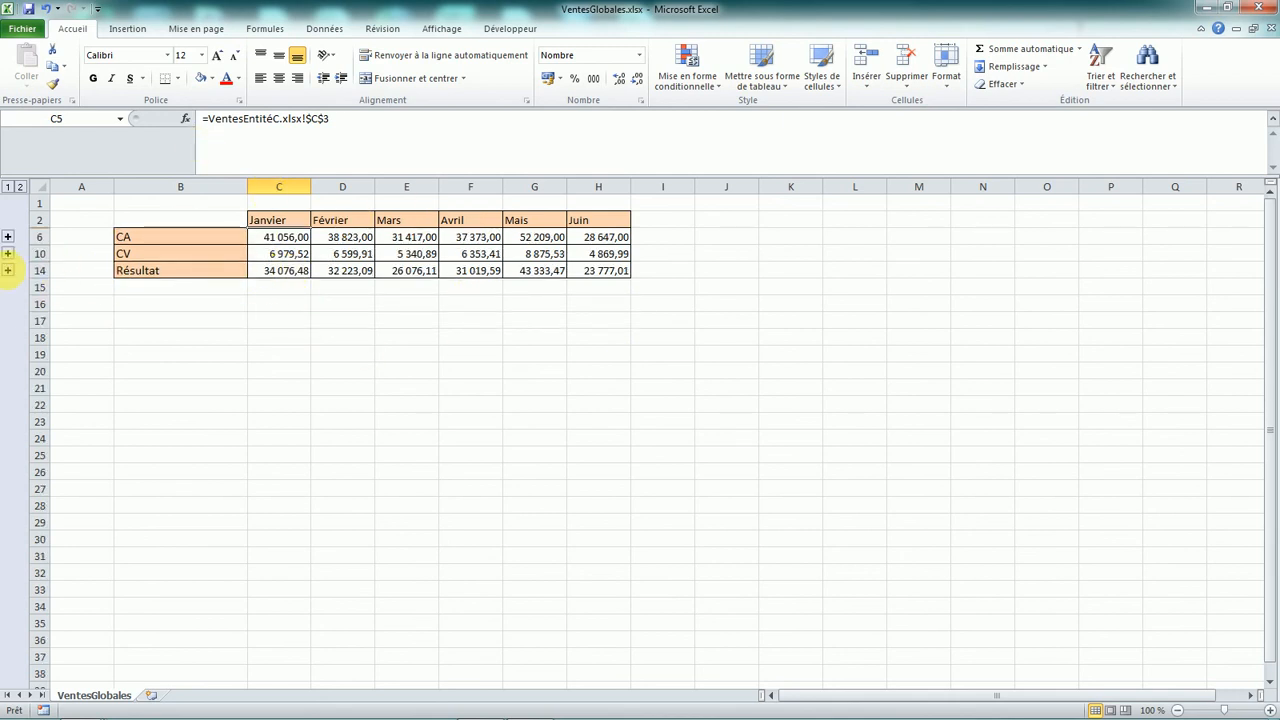
Expand the Résultat detail rows and compare the January total's formula in C14 with the linked entity cells C11:C13.
left_click(8, 271)
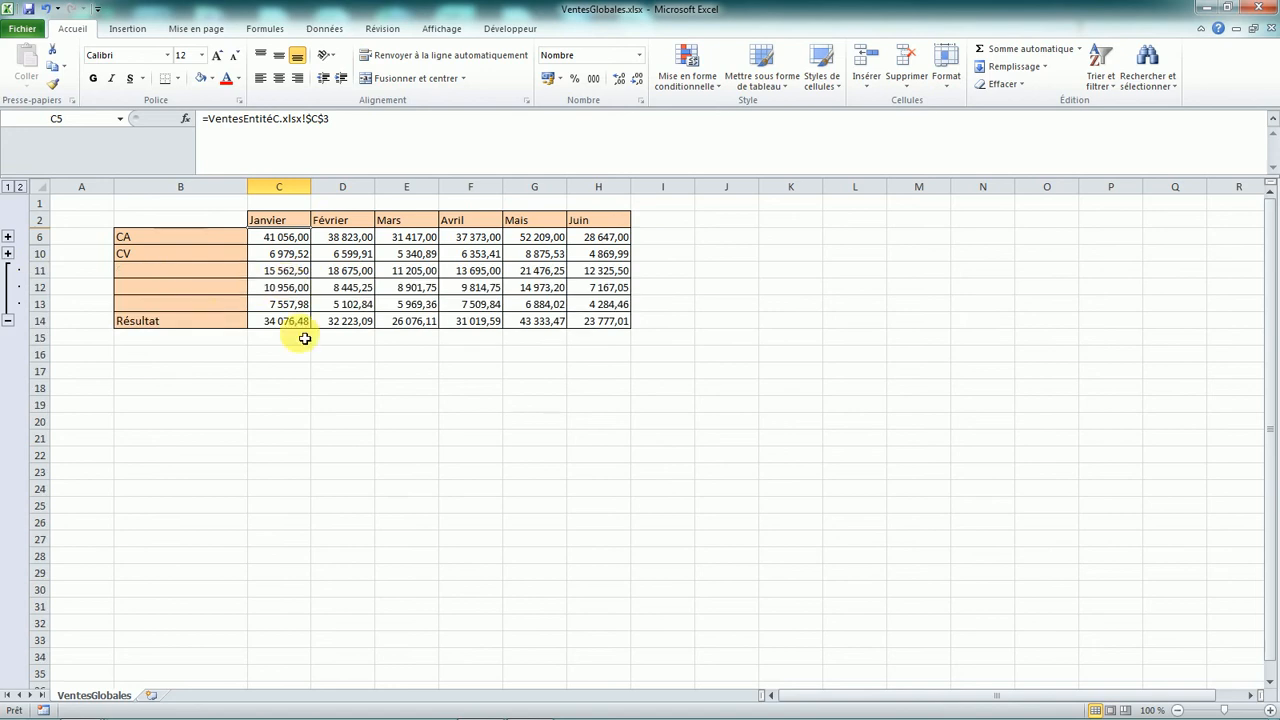
left_click(275, 321)
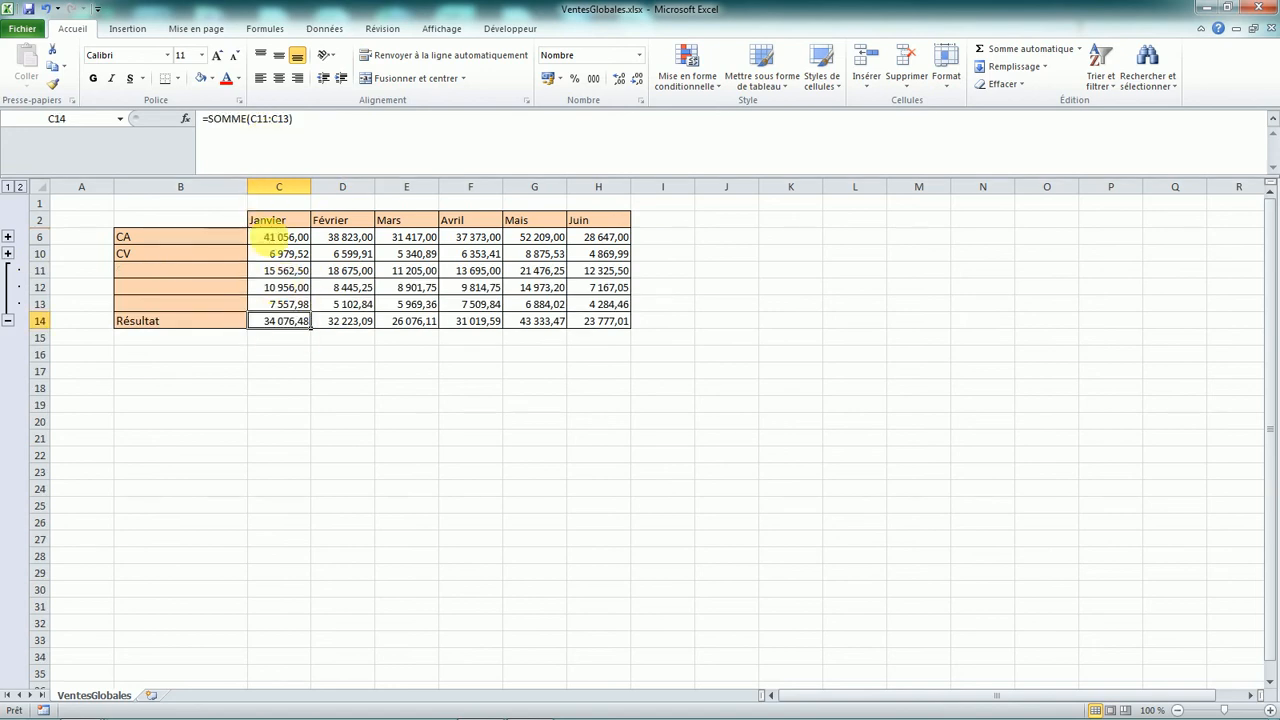
left_click(276, 272)
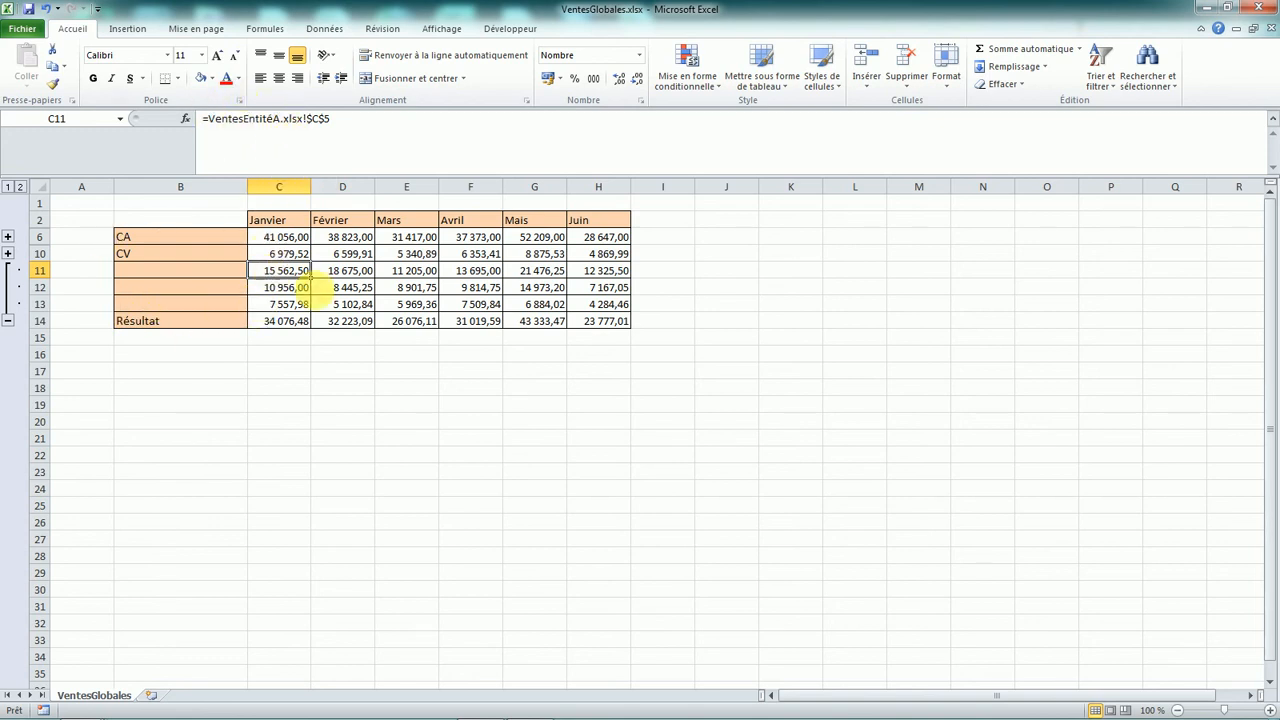
left_click(295, 292)
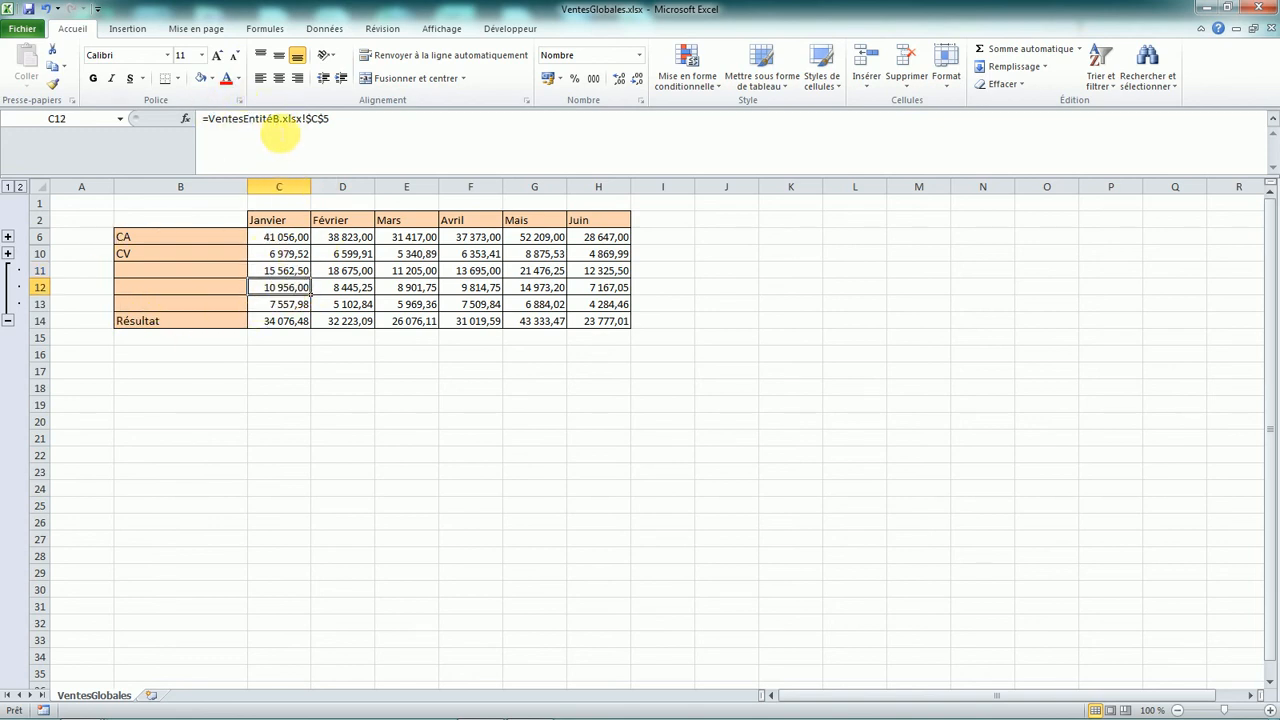
left_click(292, 311)
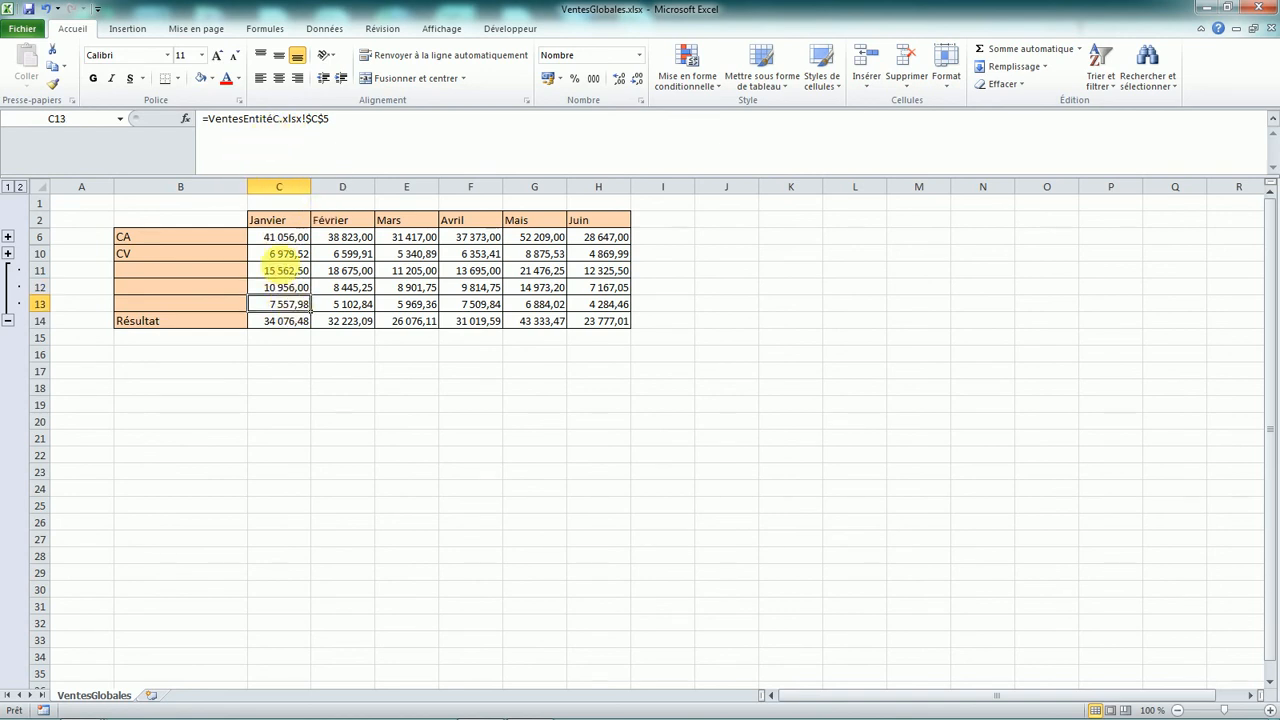
left_click_drag(290, 273, 272, 306)
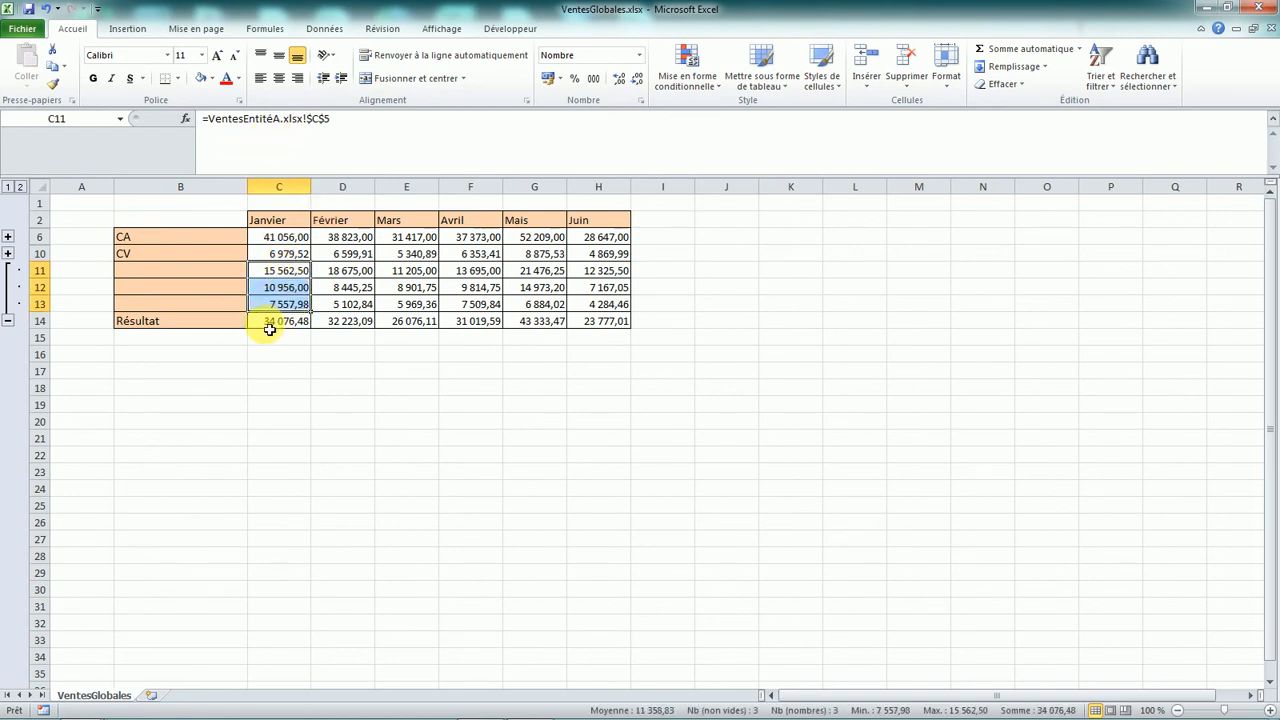
left_click(352, 405)
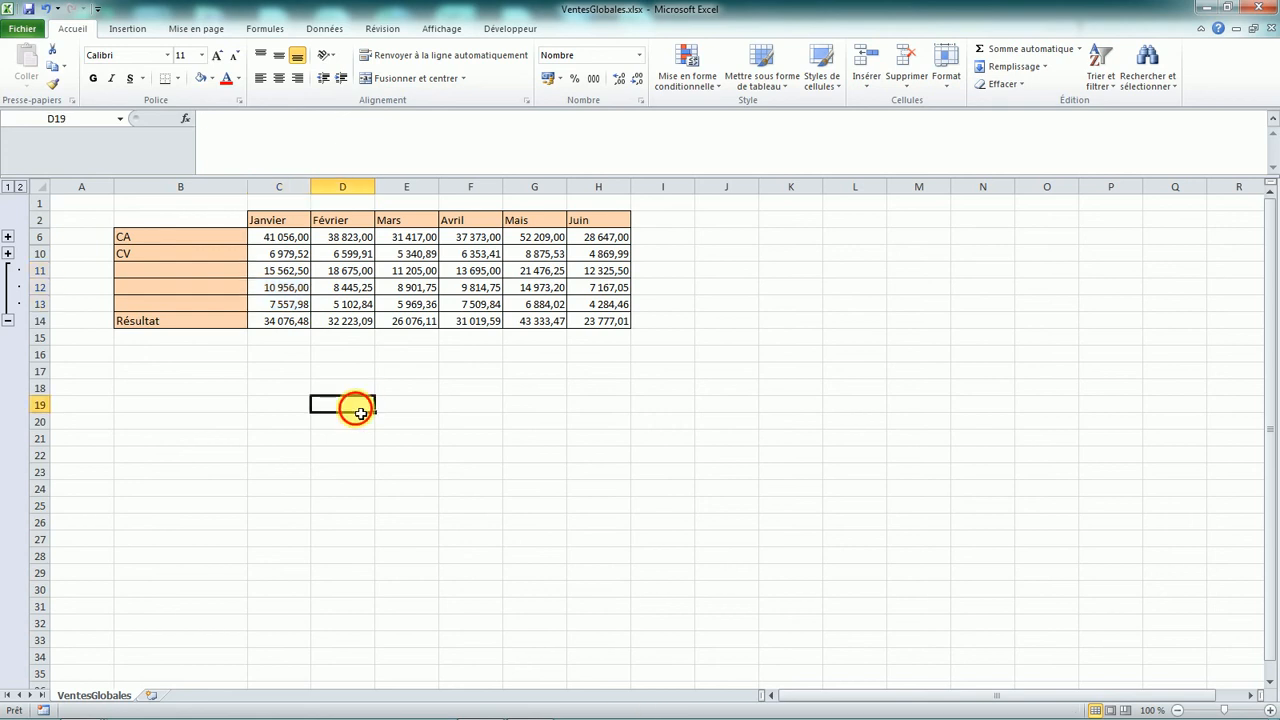